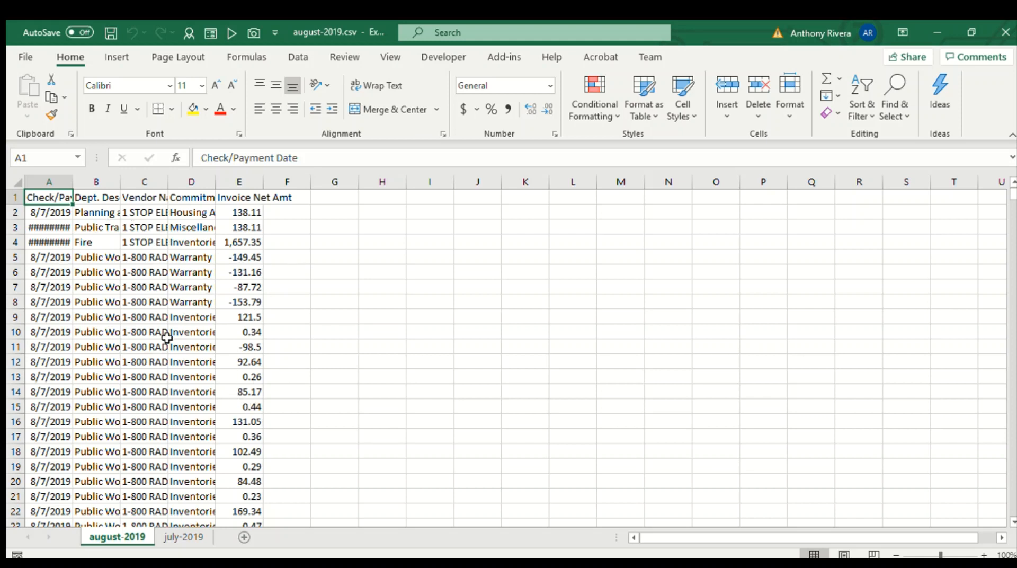
AutoFit columns A–E of august-2019 so full dates, departments, vendors and item names show.
click(17, 182)
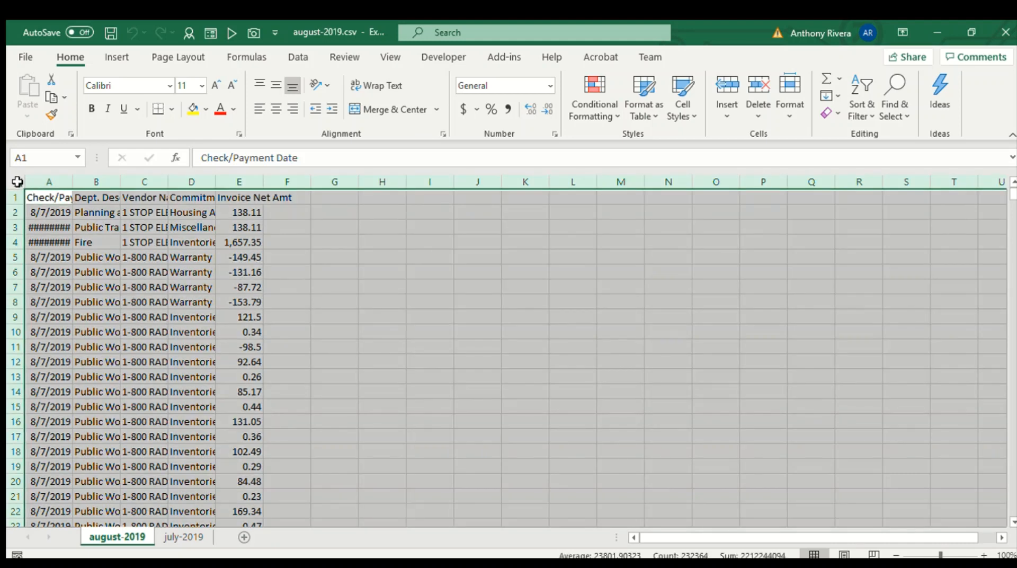
double_click(79, 184)
click(197, 224)
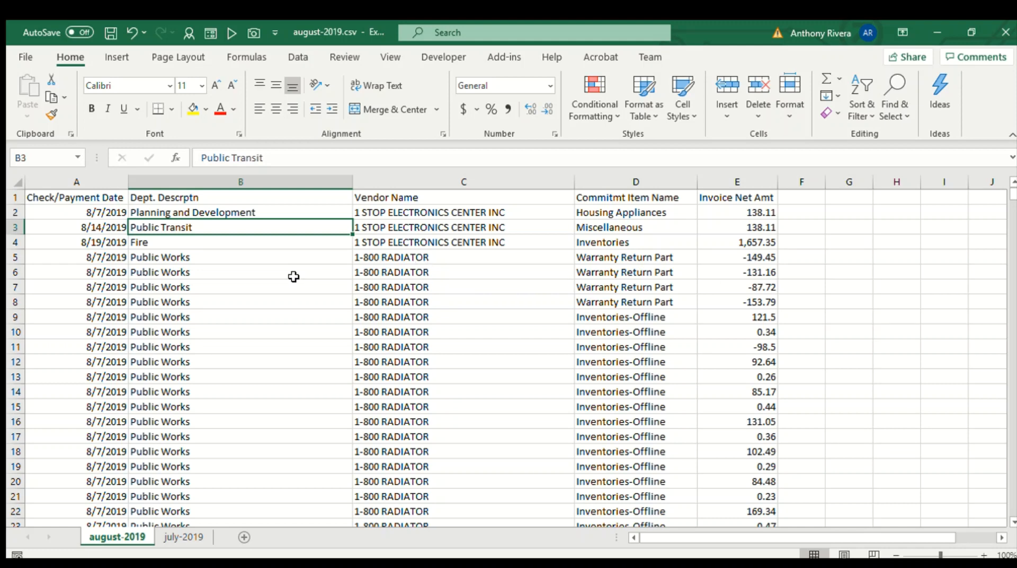
click(386, 198)
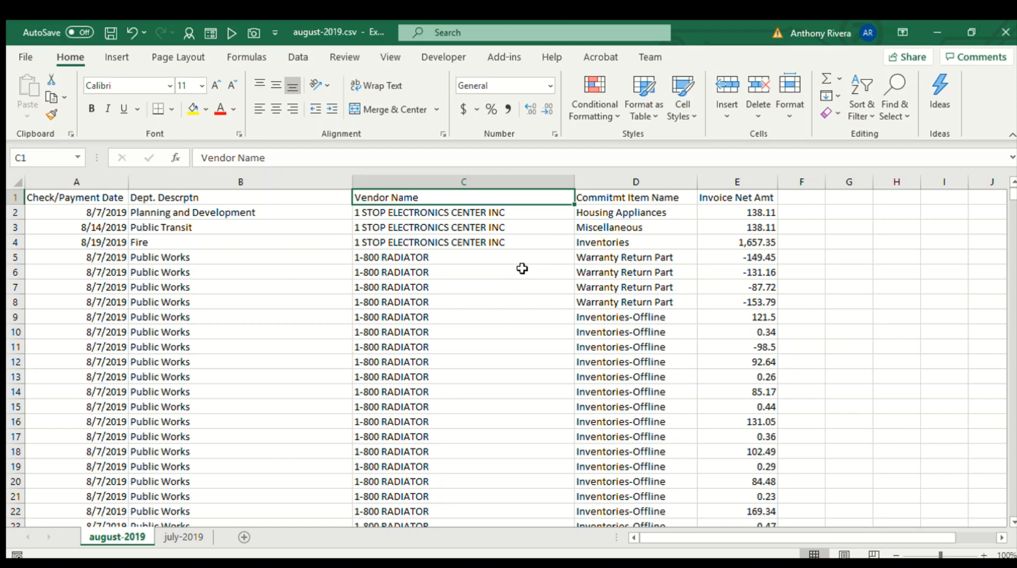
Turn on AutoFilter for the august-2019 header row across columns A–E.
key(ctrl+shift+l)
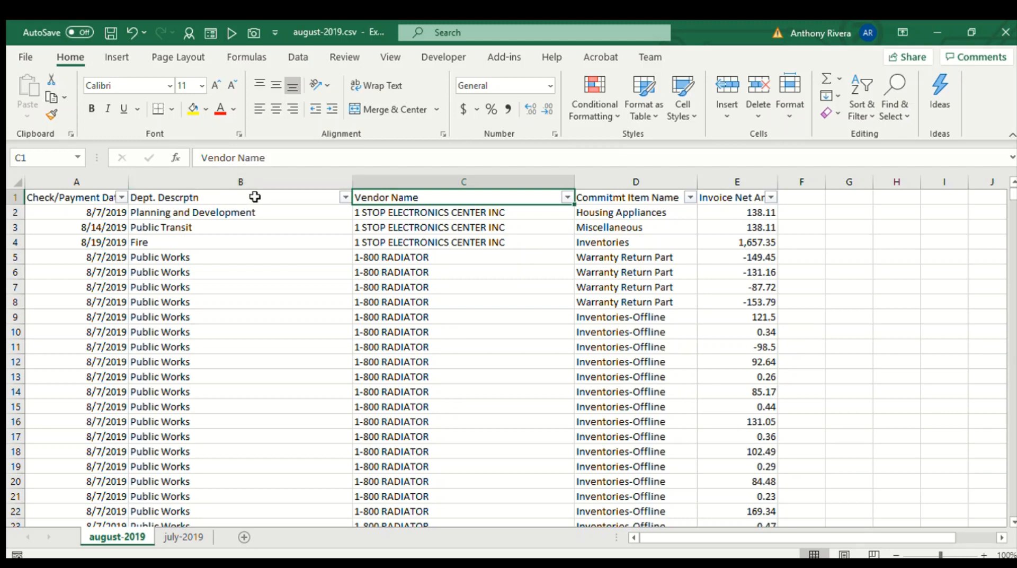
click(257, 197)
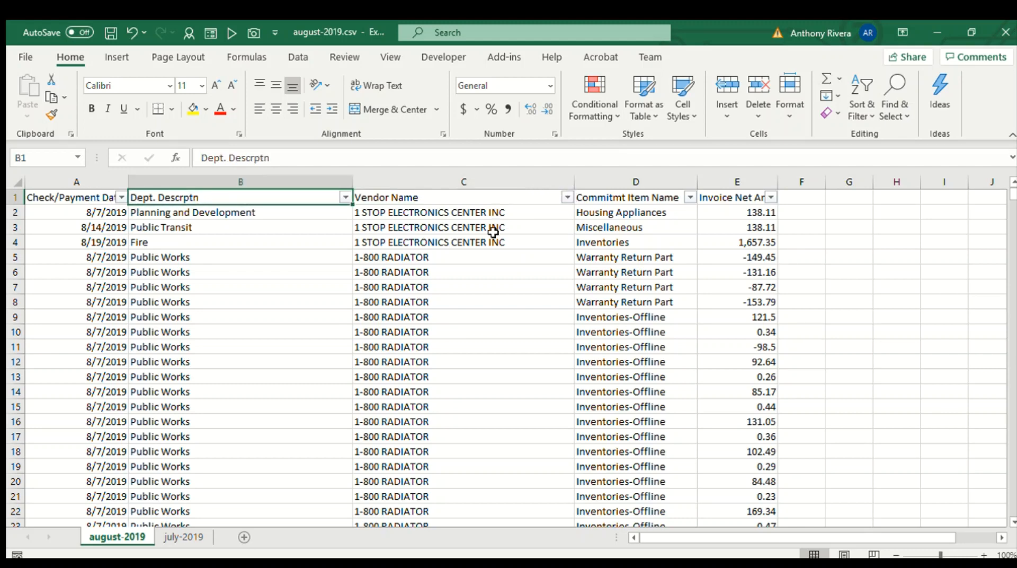
click(407, 269)
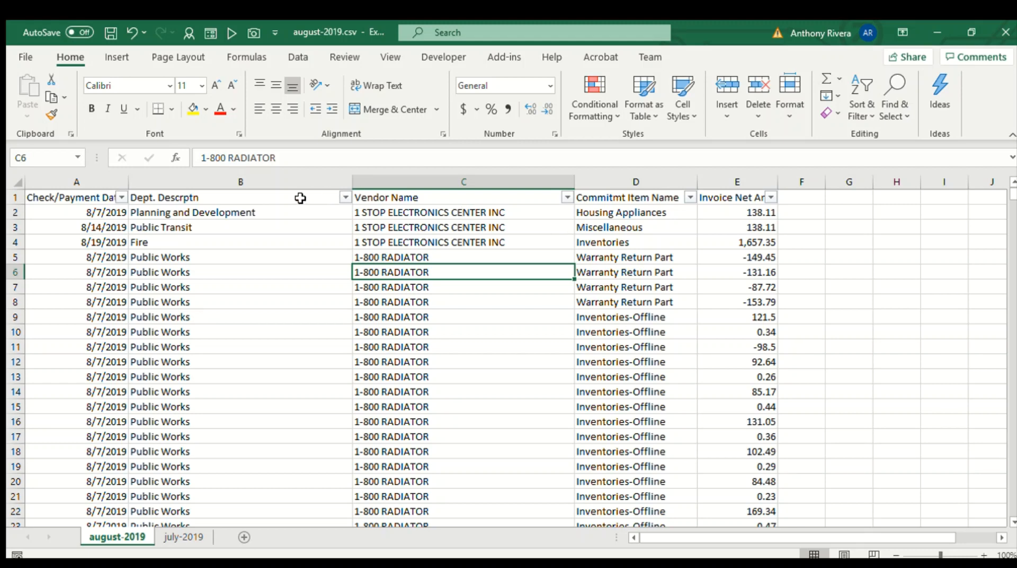
click(109, 197)
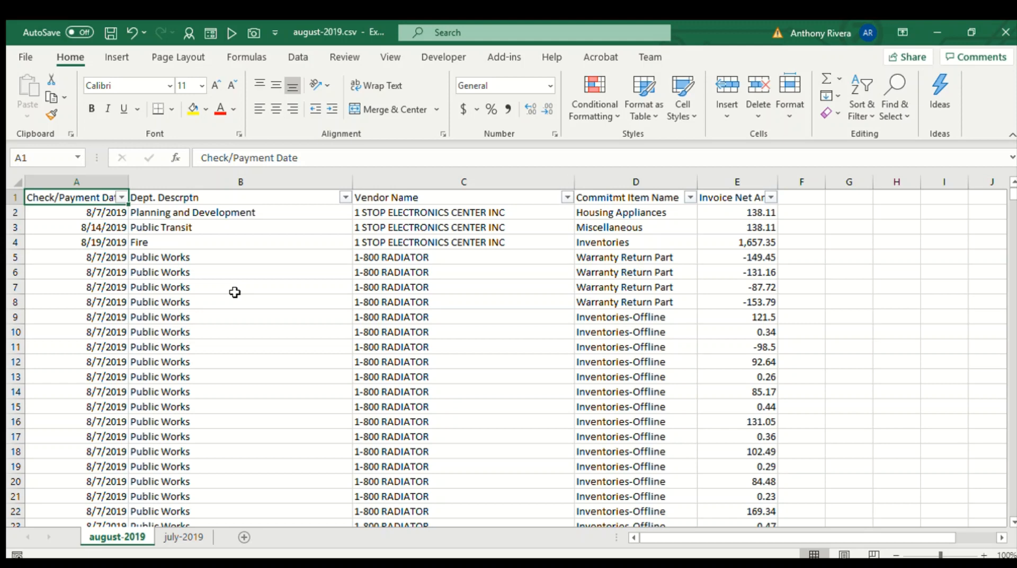
key(ctrl+Right)
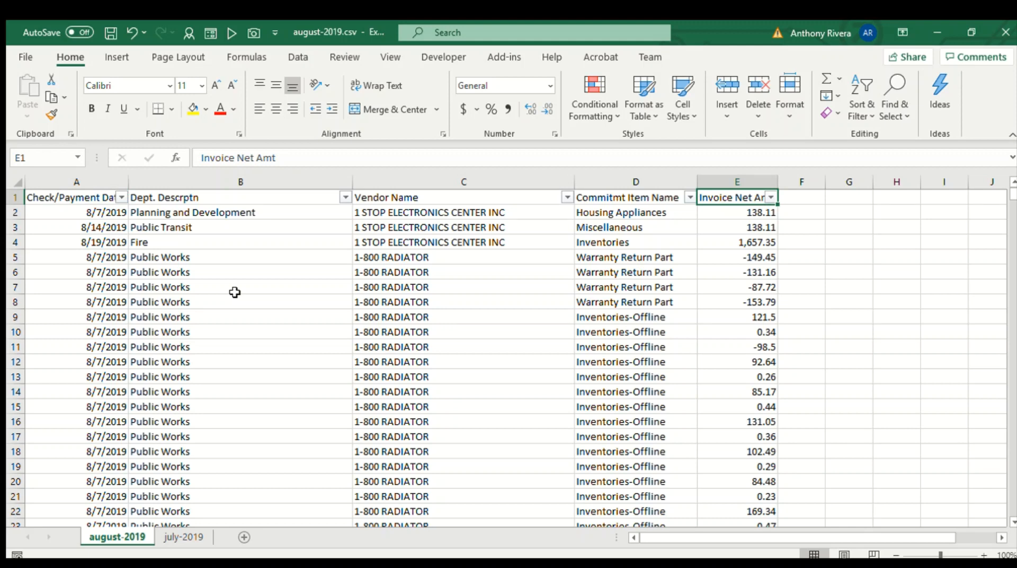
key(ctrl+Down)
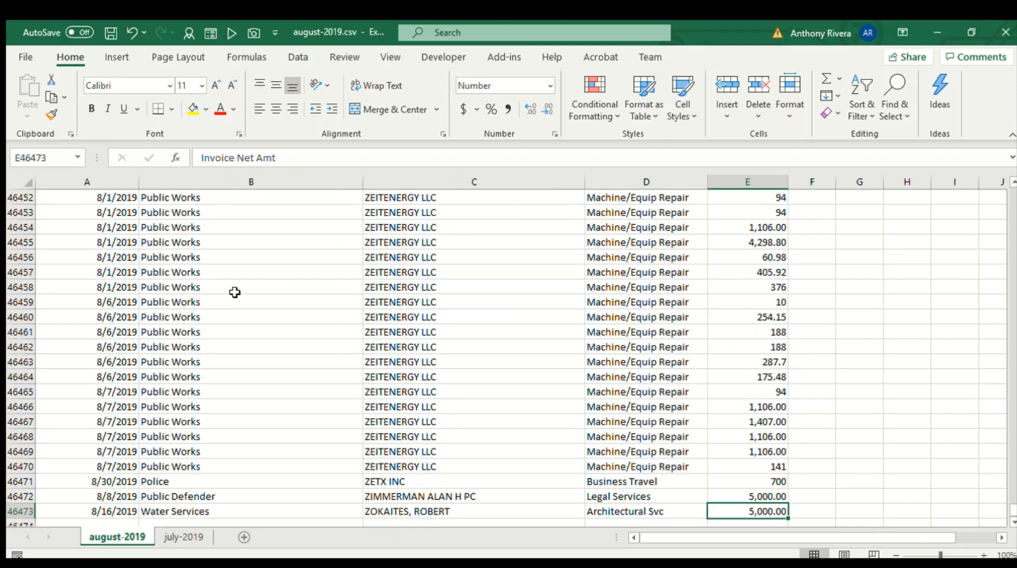
key(ctrl+Left)
key(ctrl+Up)
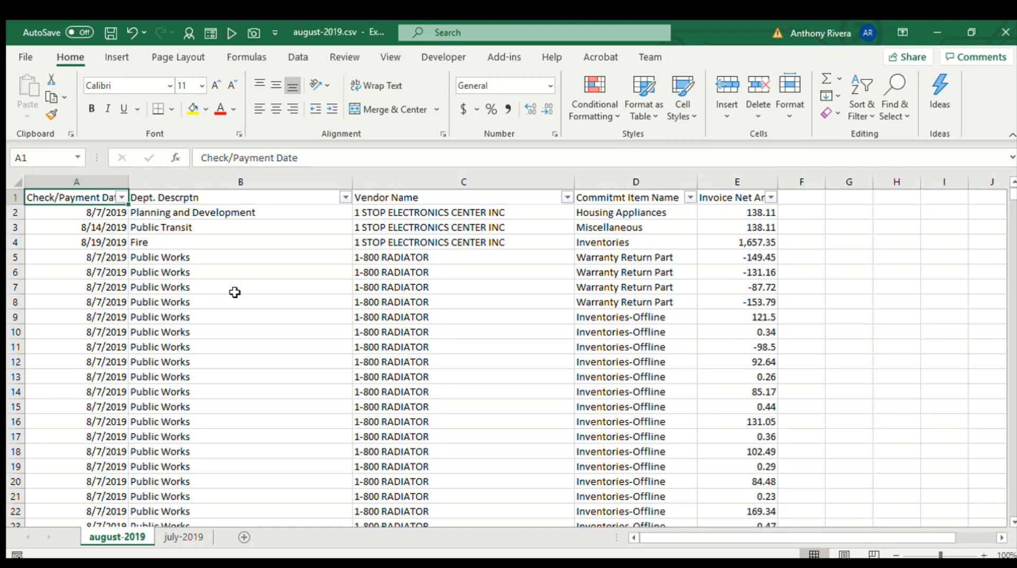
key(ctrl+Right)
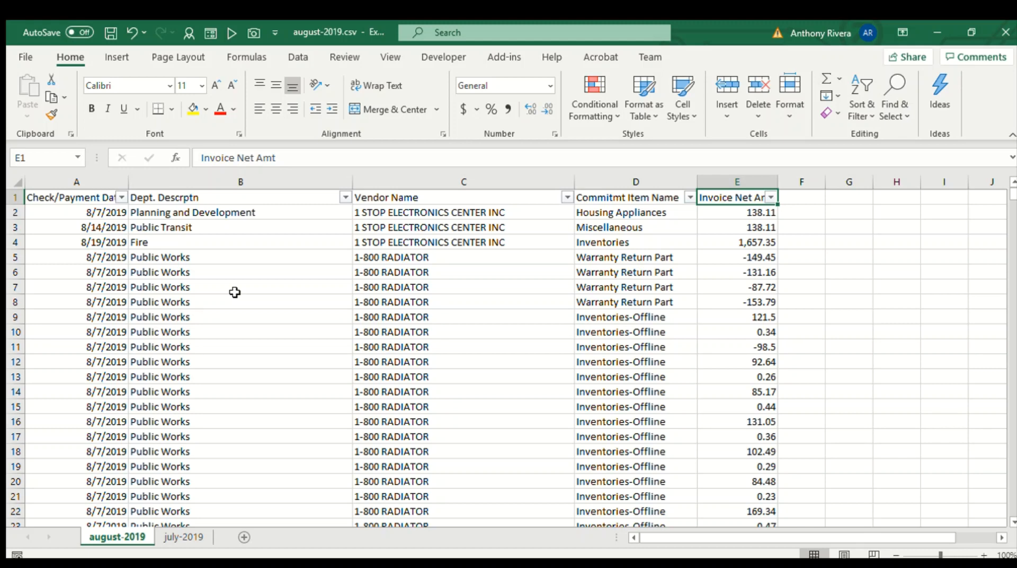
key(ctrl+Down)
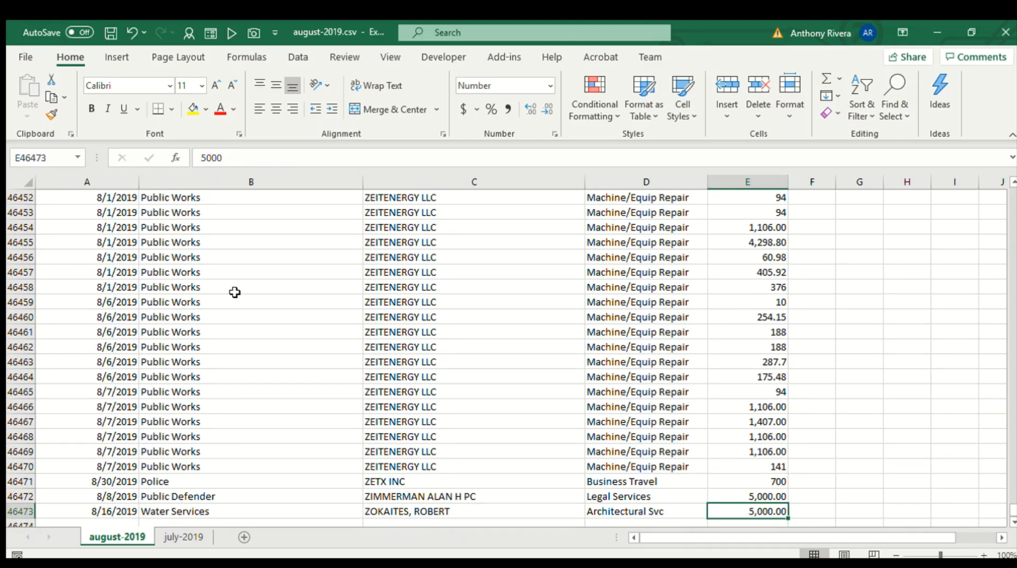
key(ctrl+Up)
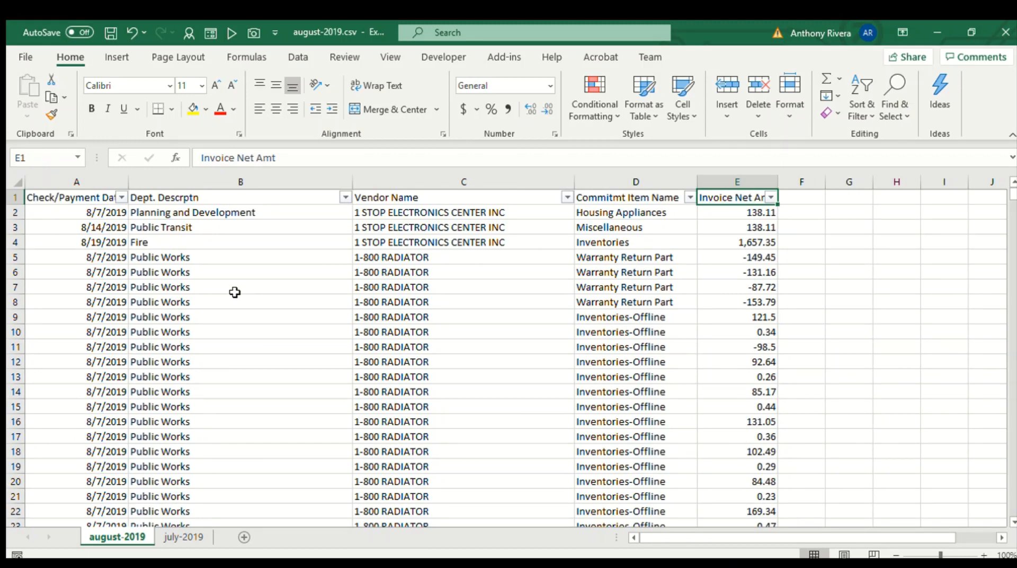
key(ctrl+Left)
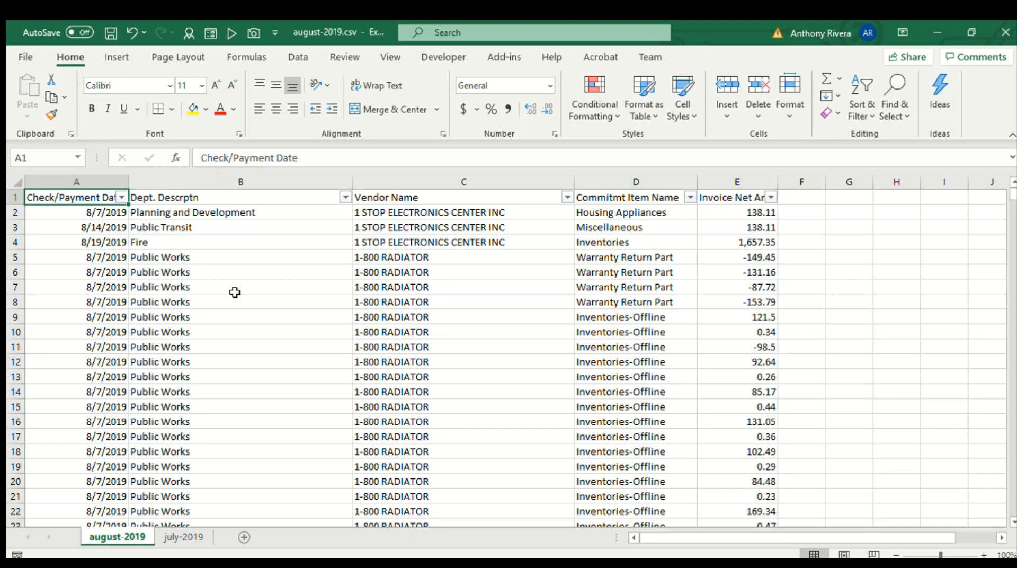
key(ctrl+shift+Right)
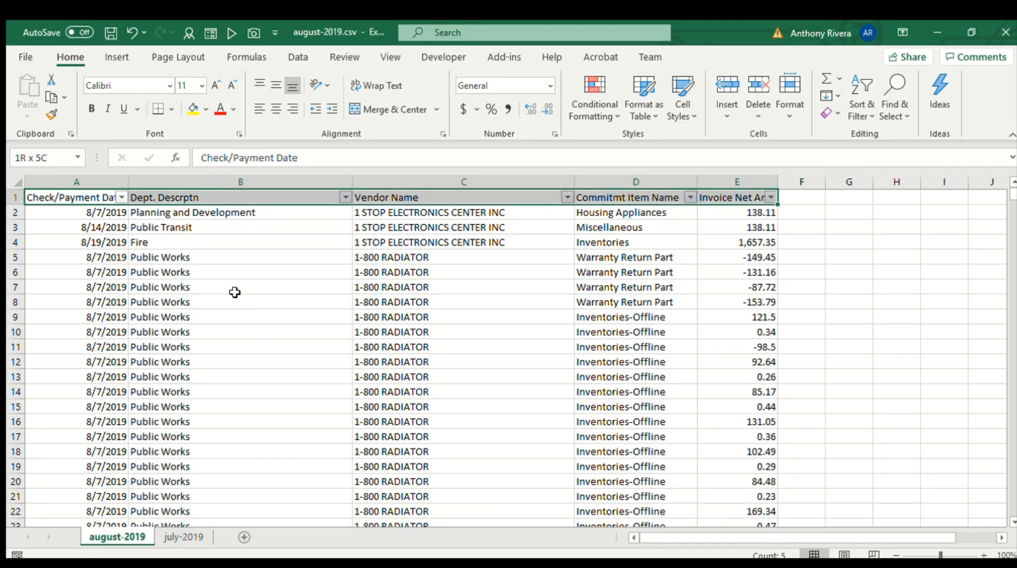
key(ctrl+shift+Down)
key(ctrl+Home)
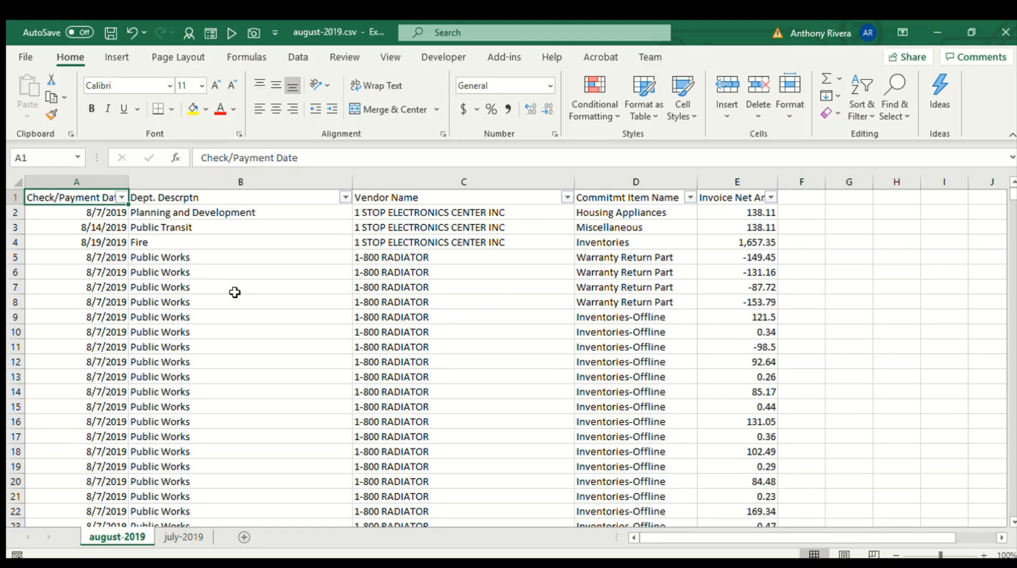
click(882, 226)
scroll(875, 297, down, 2)
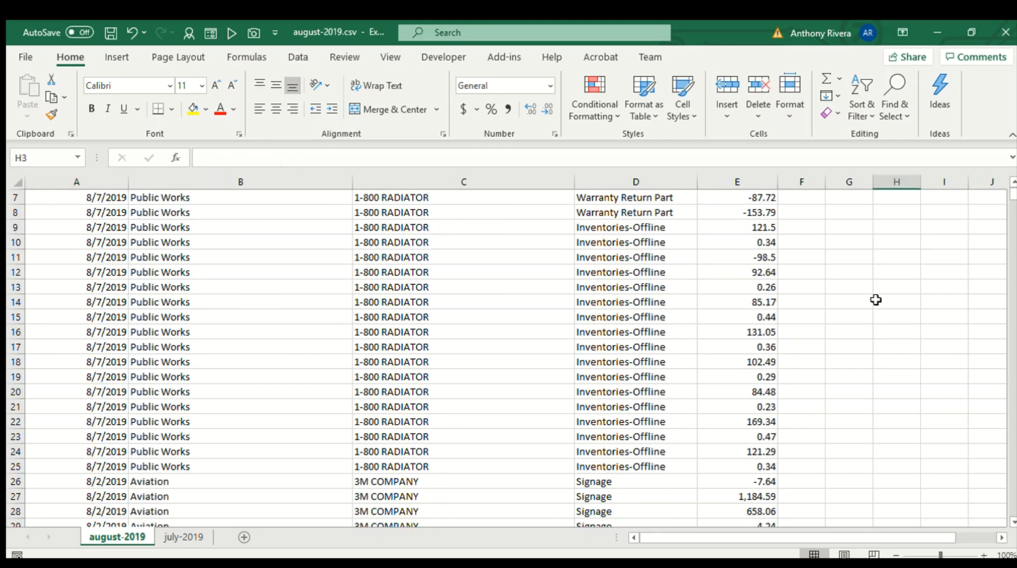
scroll(873, 333, up, 2)
click(714, 284)
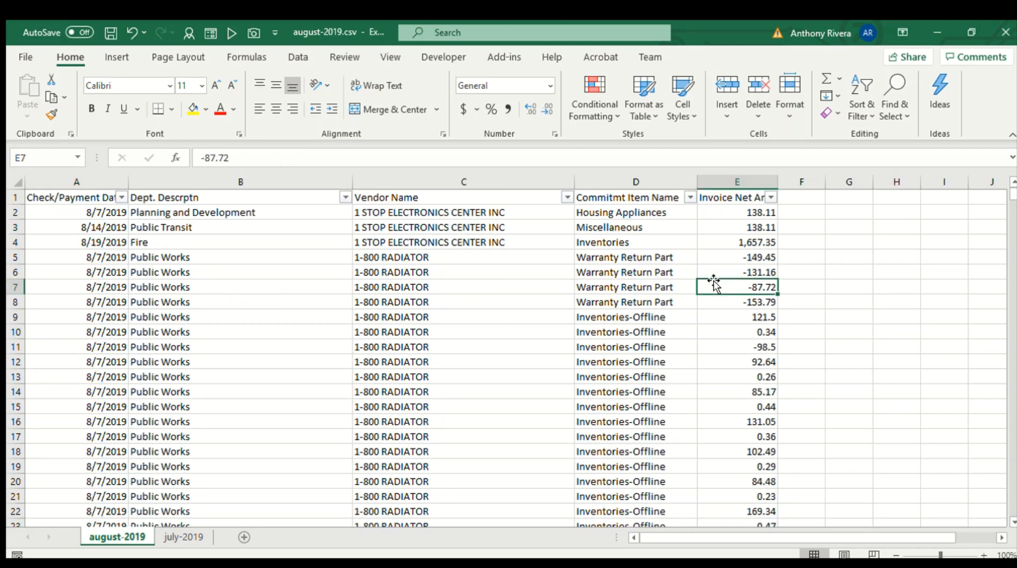
key(ctrl+Down)
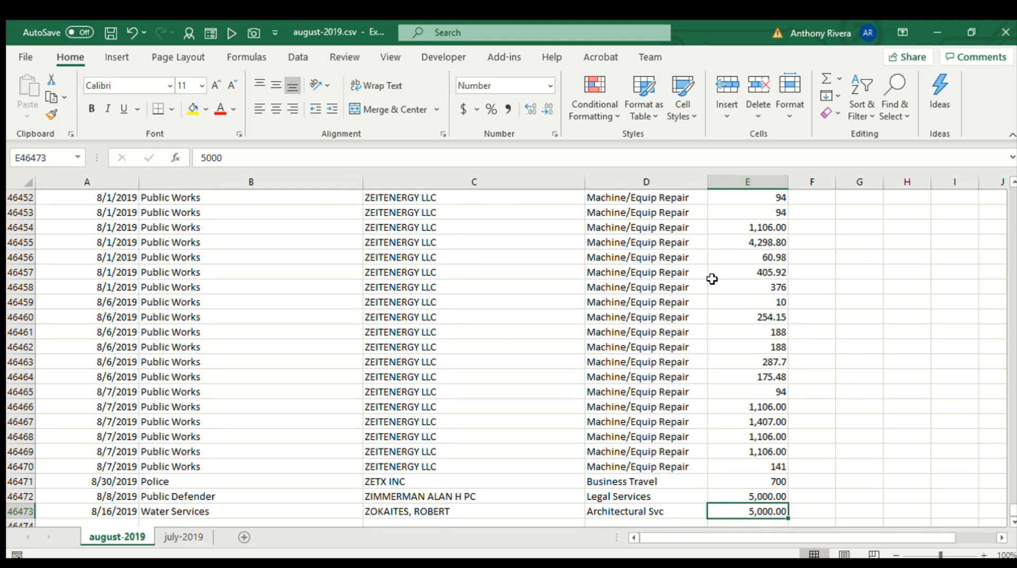
key(ctrl+Left)
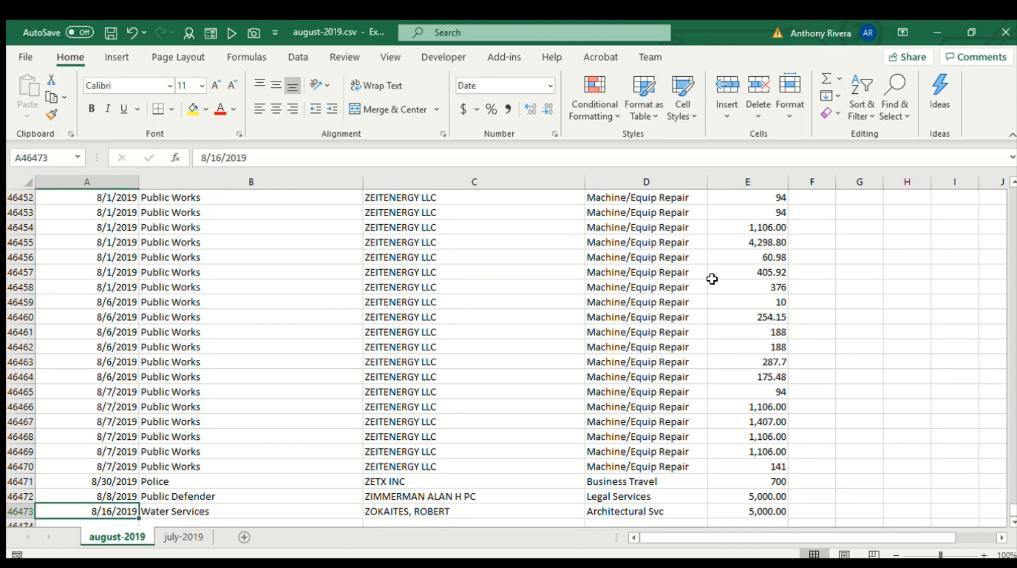
key(ctrl+Home)
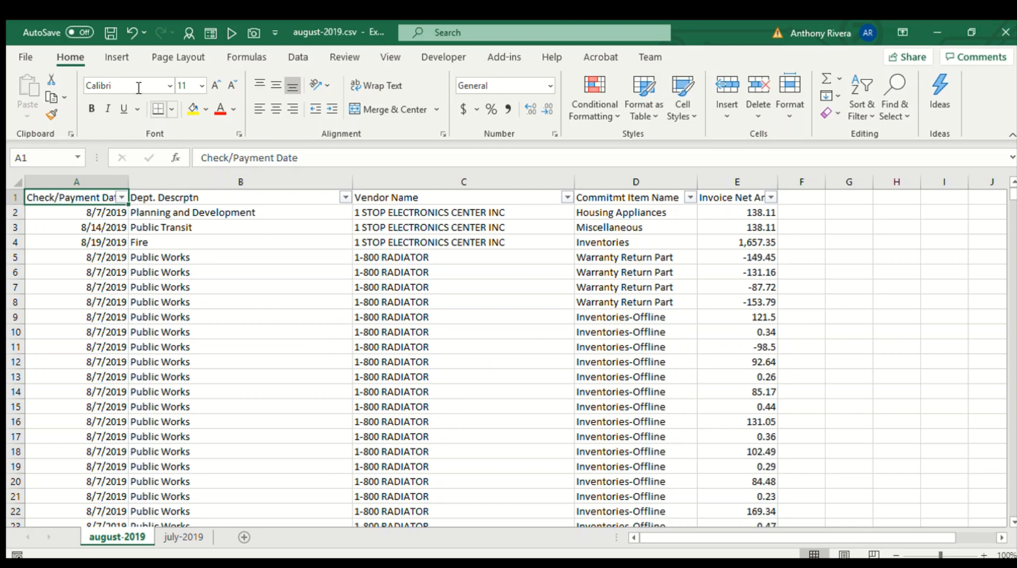
Insert a PivotTable on a new worksheet from the august-2019 data range A1 through column E.
click(114, 239)
click(247, 301)
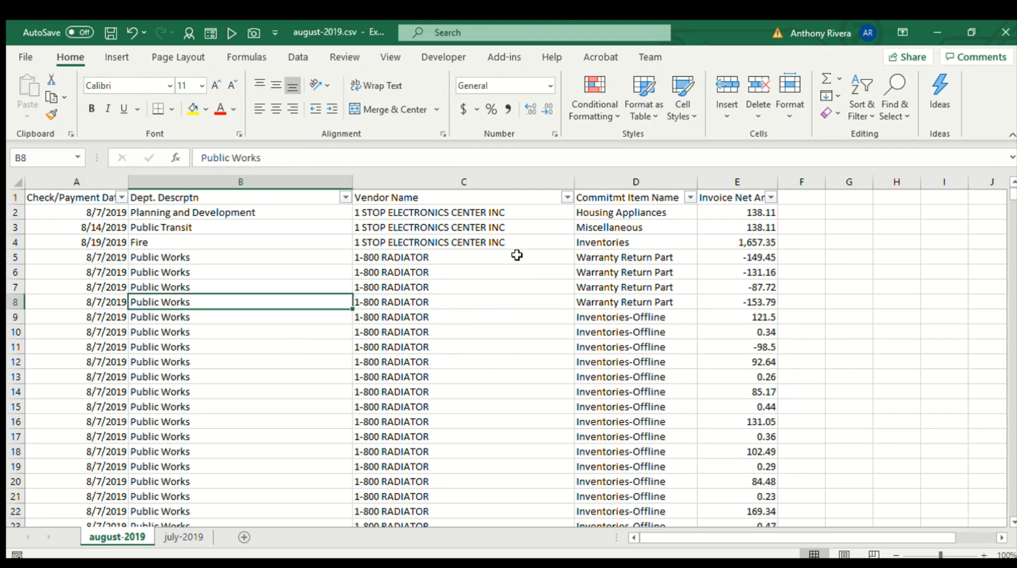
click(117, 57)
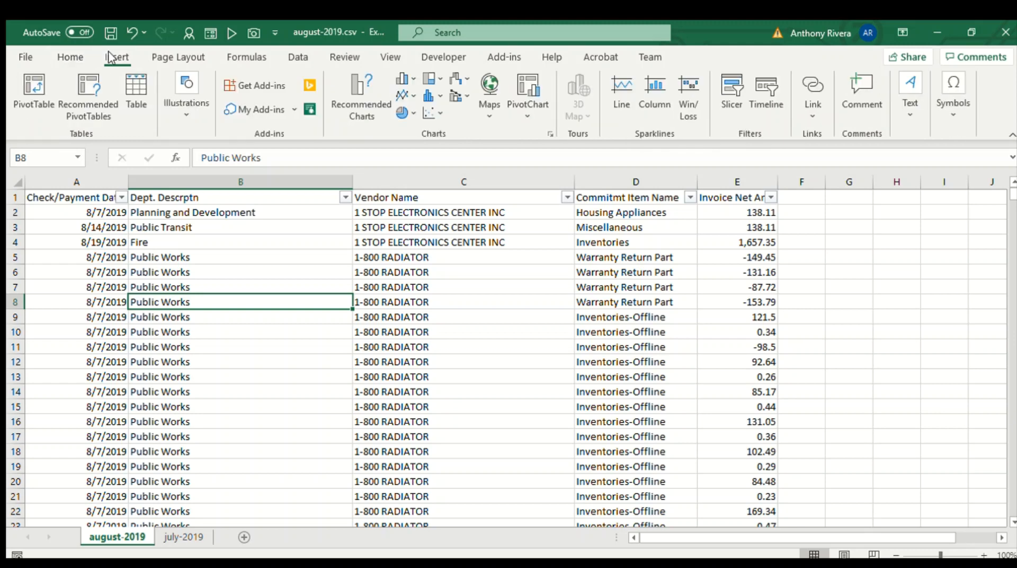
click(34, 95)
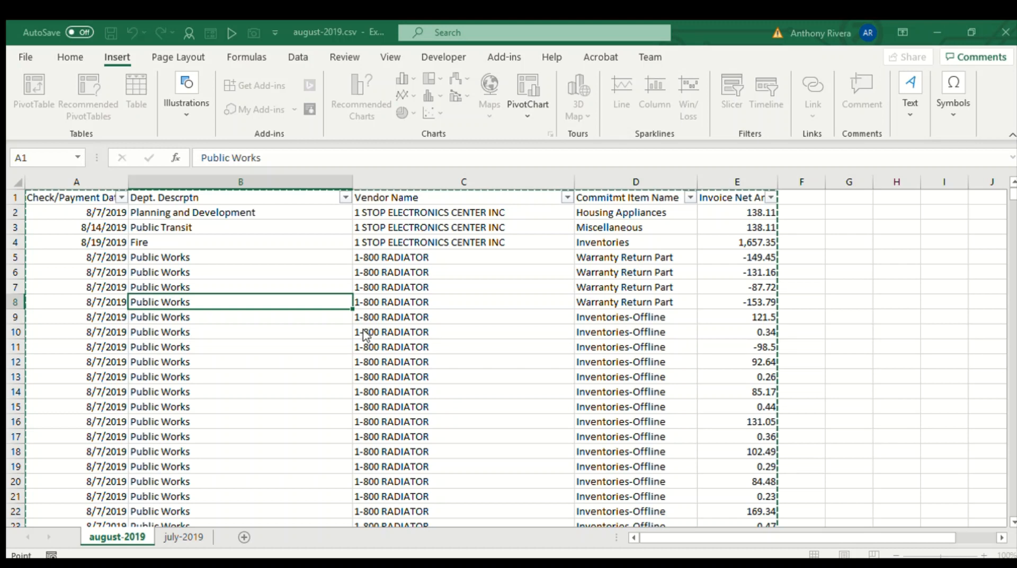
key(Return)
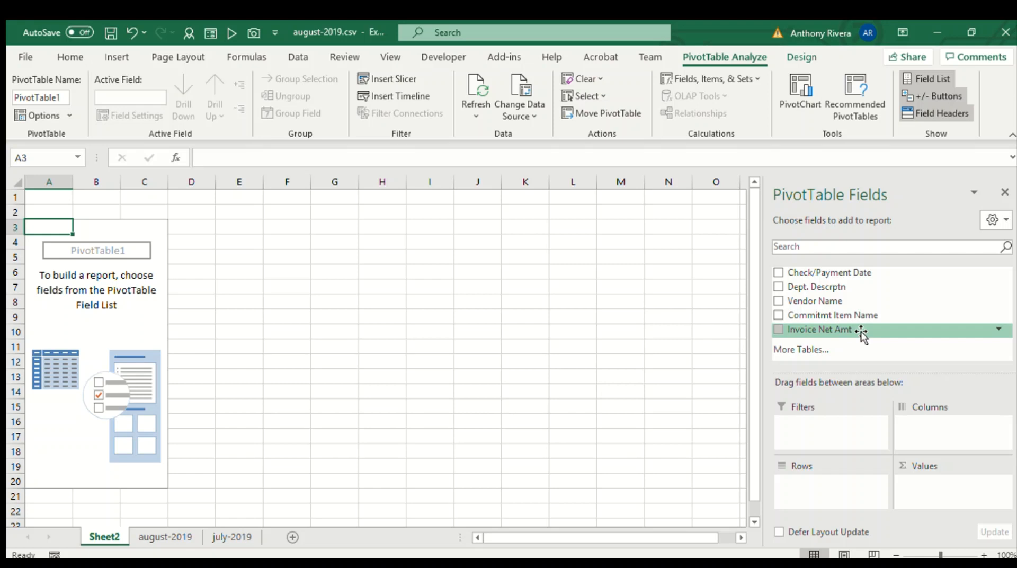
Set the pivot to sum Invoice Net Amt per Vendor Name, e.g. 1-800 RADIATOR at 290.07.
drag(862, 331, 896, 353)
drag(963, 480, 957, 482)
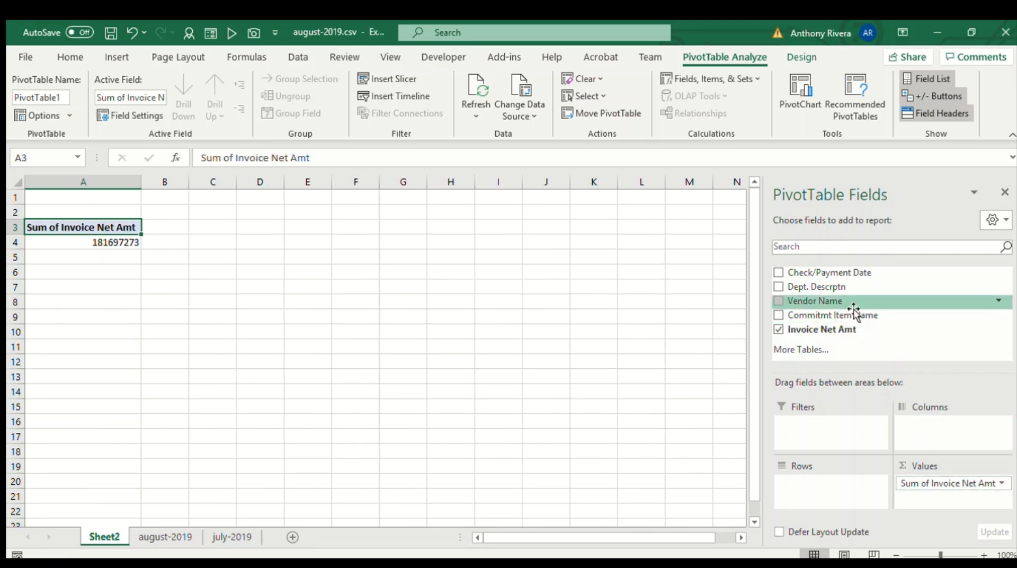
drag(819, 303, 851, 492)
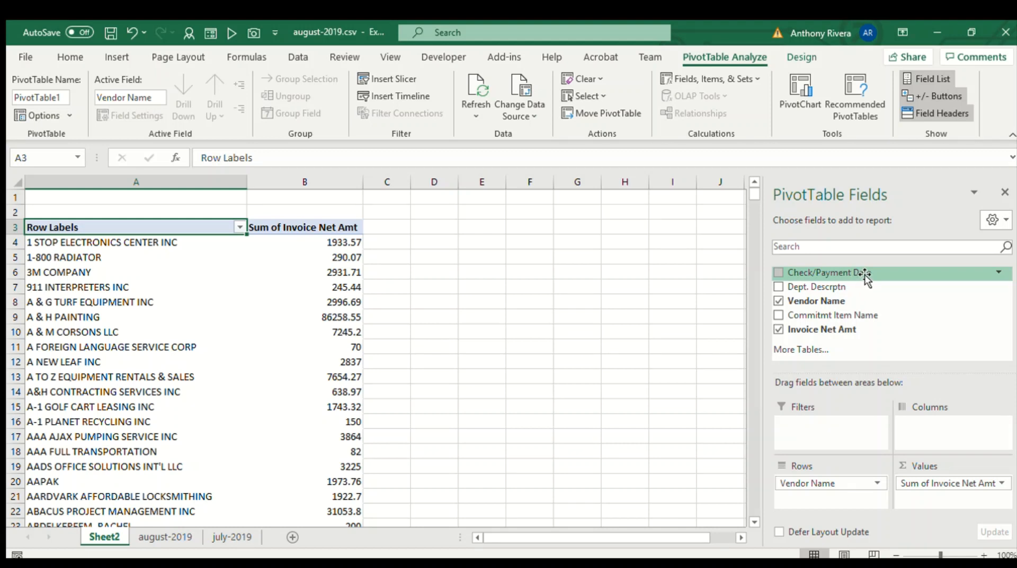
drag(865, 276, 897, 320)
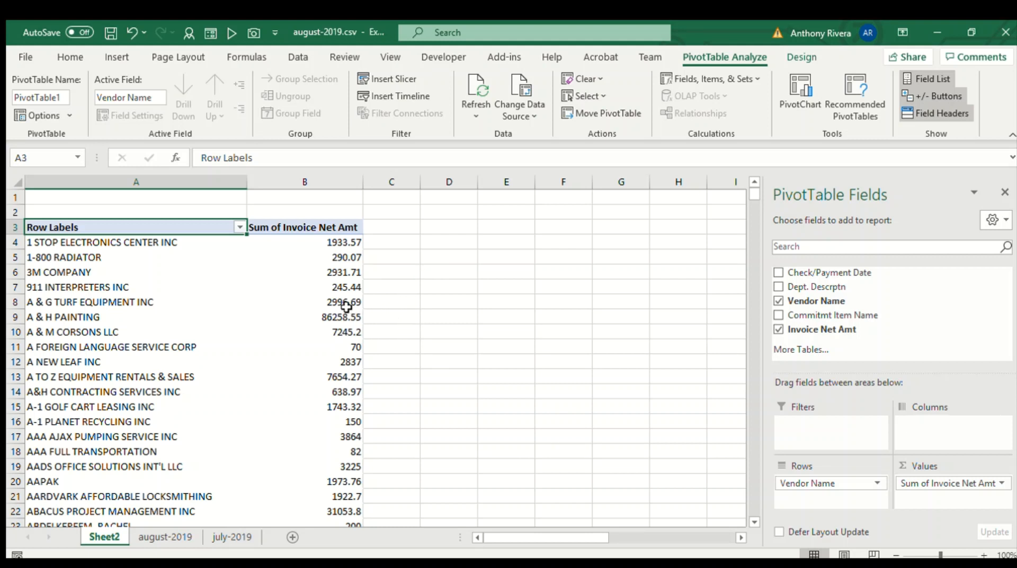
Drill into the 1933.57 total to list 1 STOP ELECTRONICS' three invoices on Sheet3, then return to Sheet2.
click(349, 246)
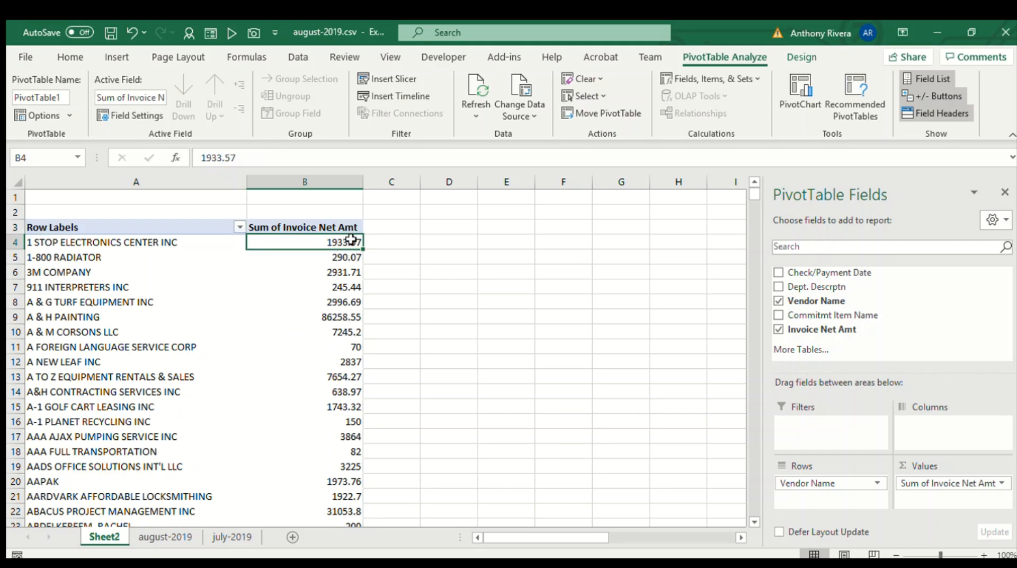
double_click(354, 244)
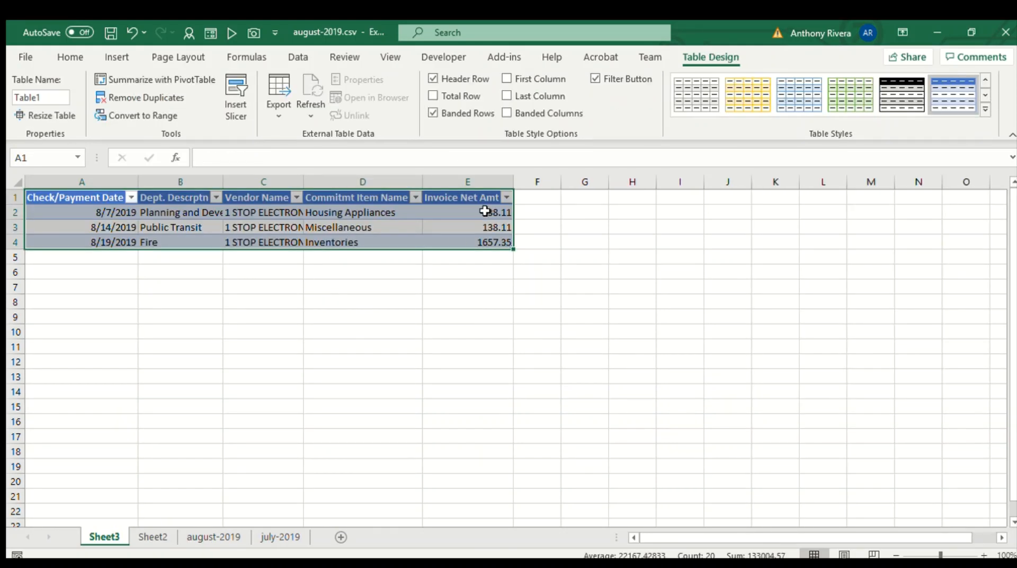
click(486, 212)
click(484, 227)
click(485, 242)
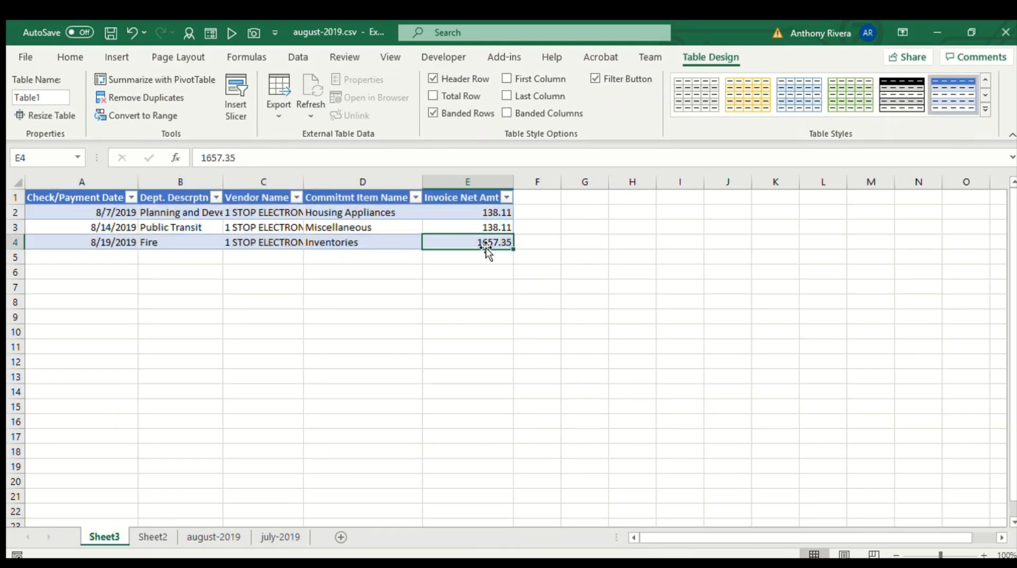
click(482, 212)
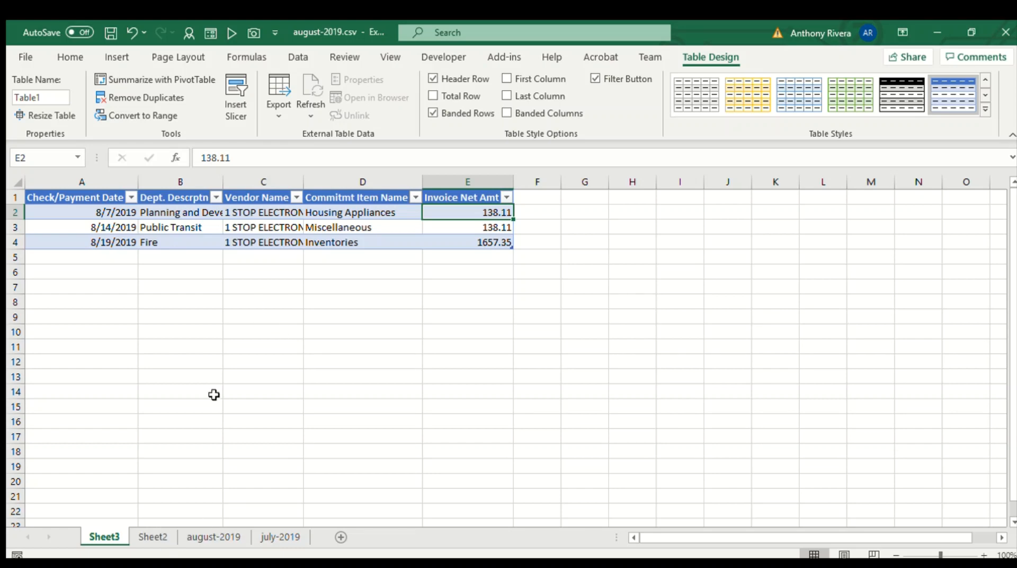
click(152, 537)
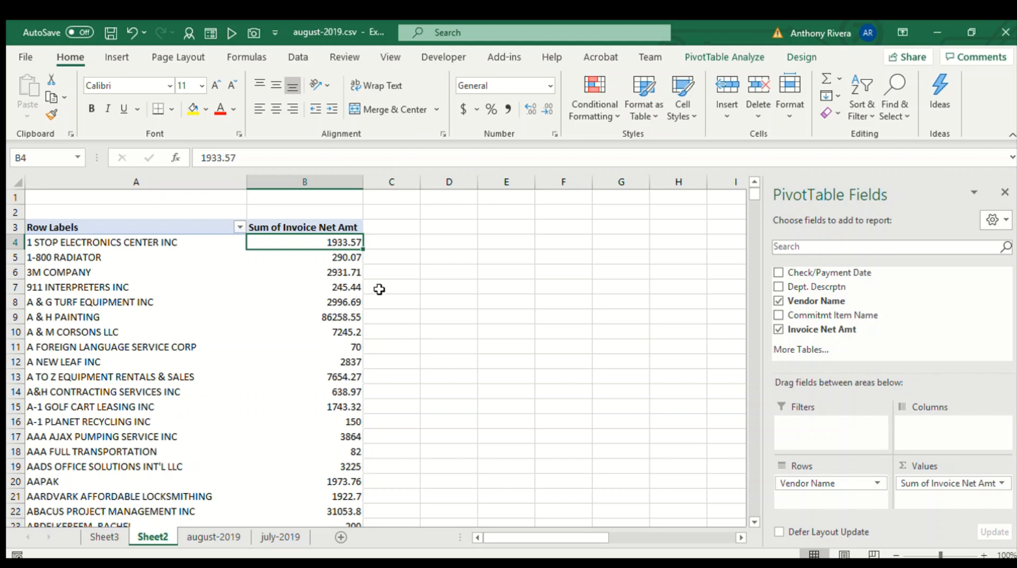
click(398, 242)
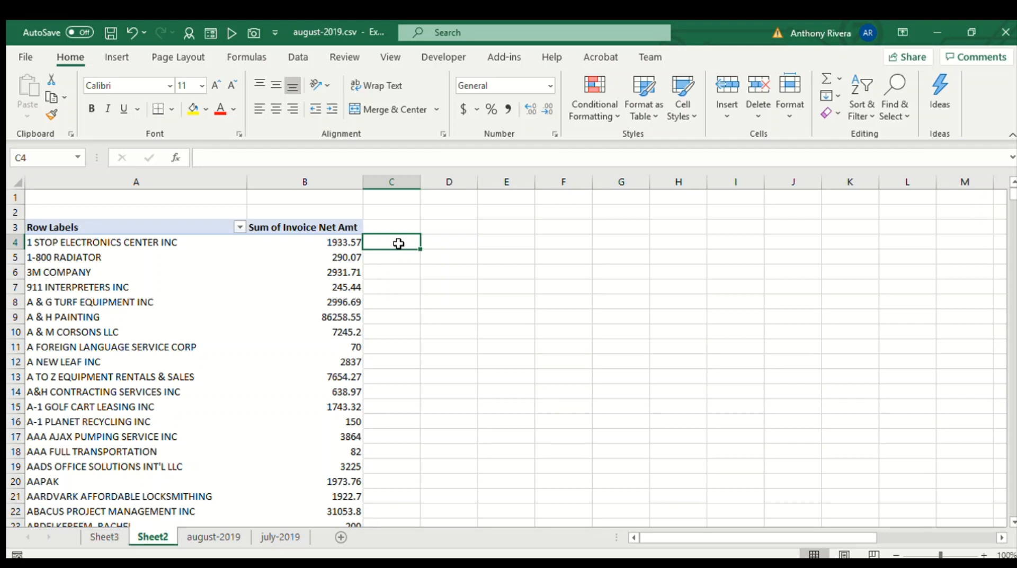
text(=vl)
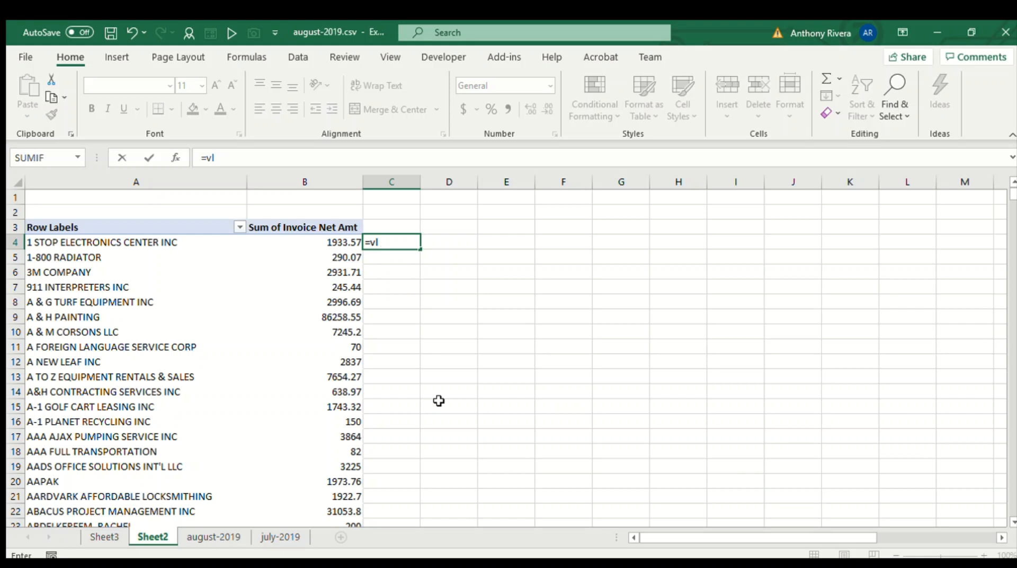
key(Tab)
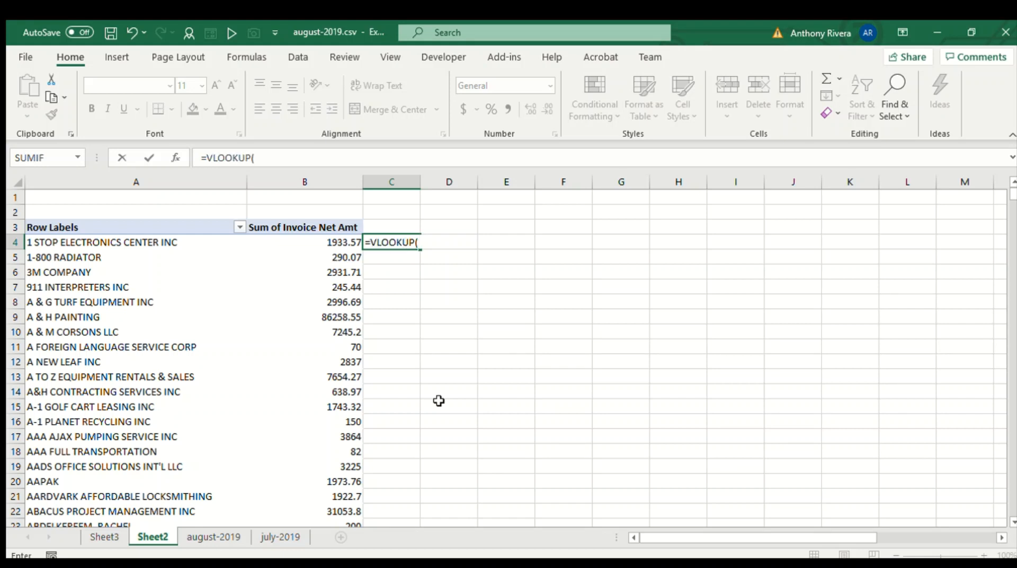
click(122, 242)
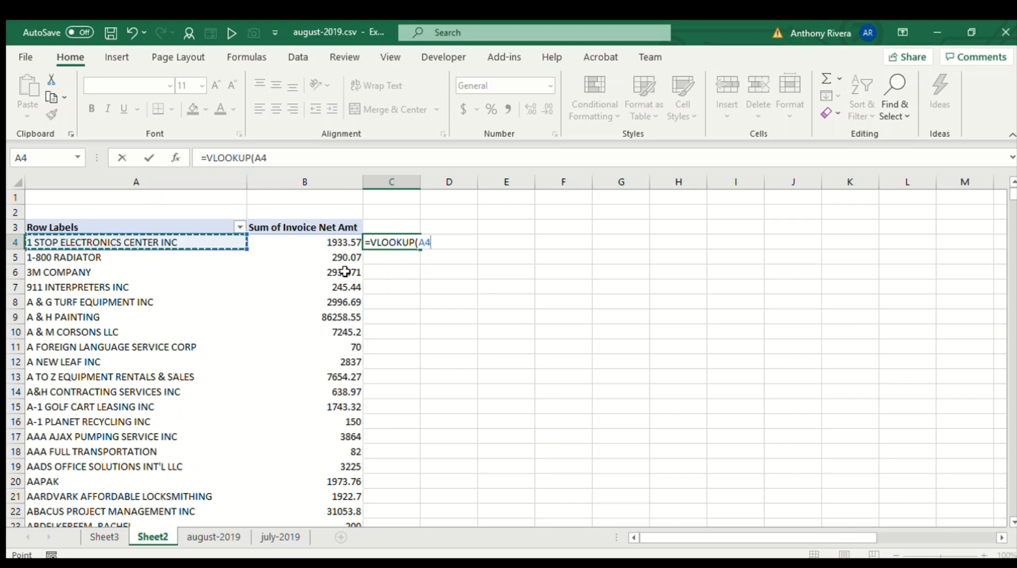
text(,)
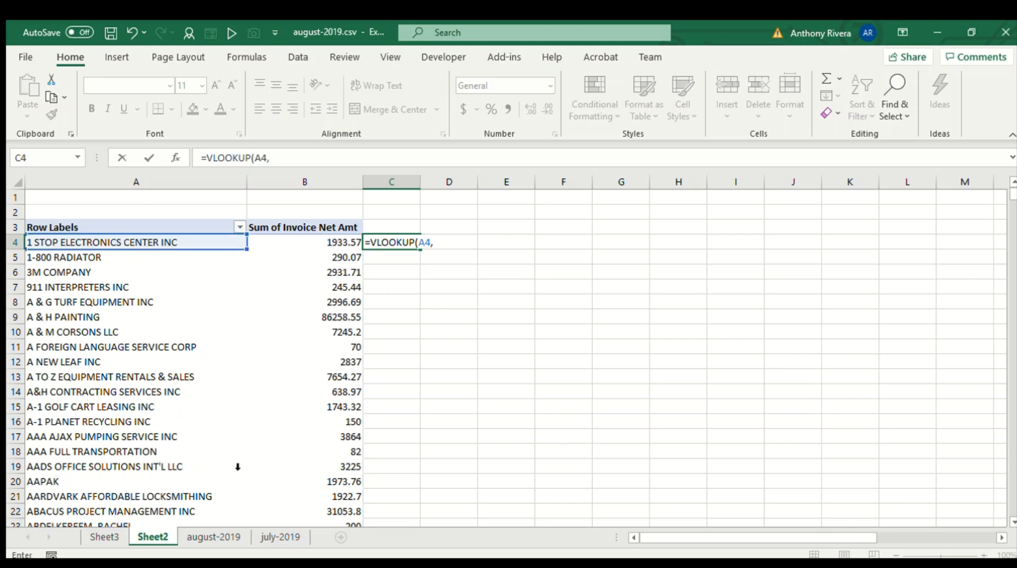
click(269, 538)
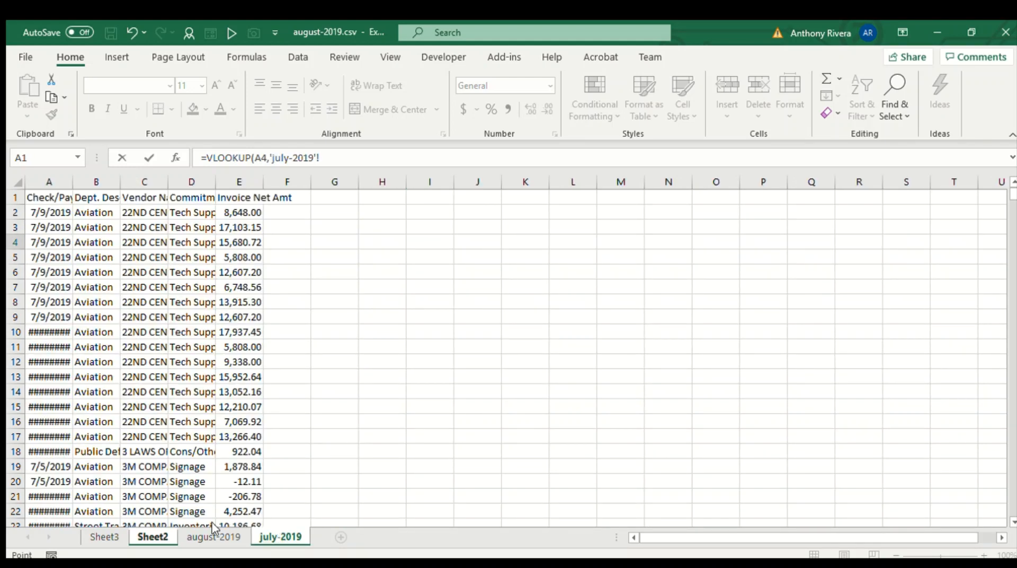
click(160, 537)
drag(312, 157, 208, 154)
key(BackSpace)
key(BackSpace)
key(Return)
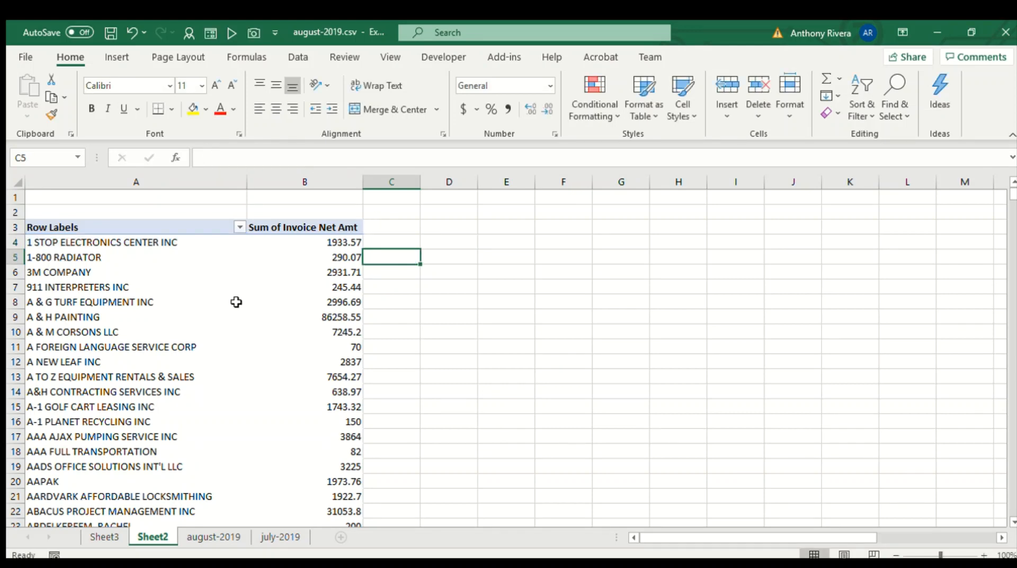
Create a PivotTable on a new Sheet4 from the full july-2019 data range.
click(280, 536)
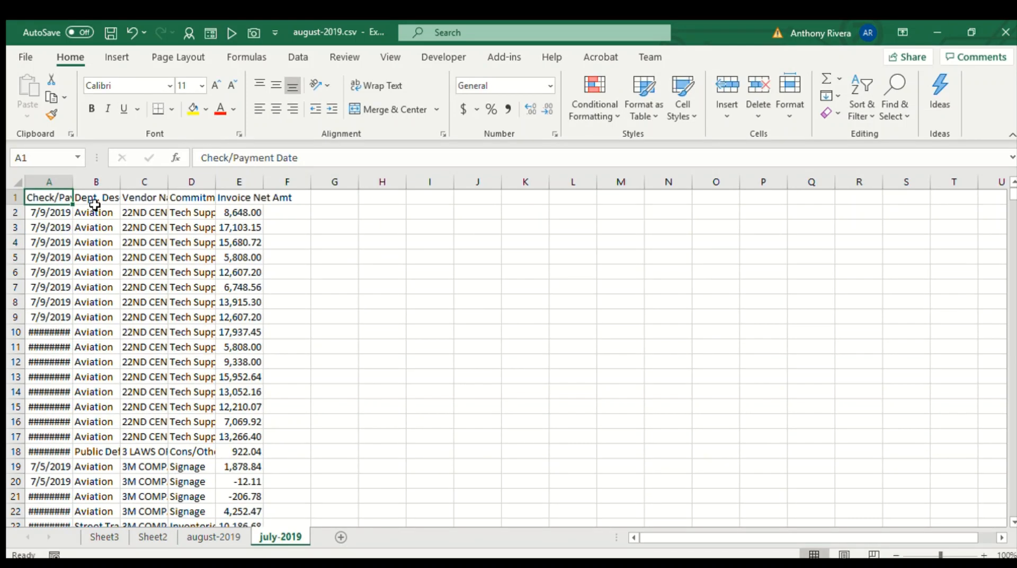
key(ctrl+shift+End)
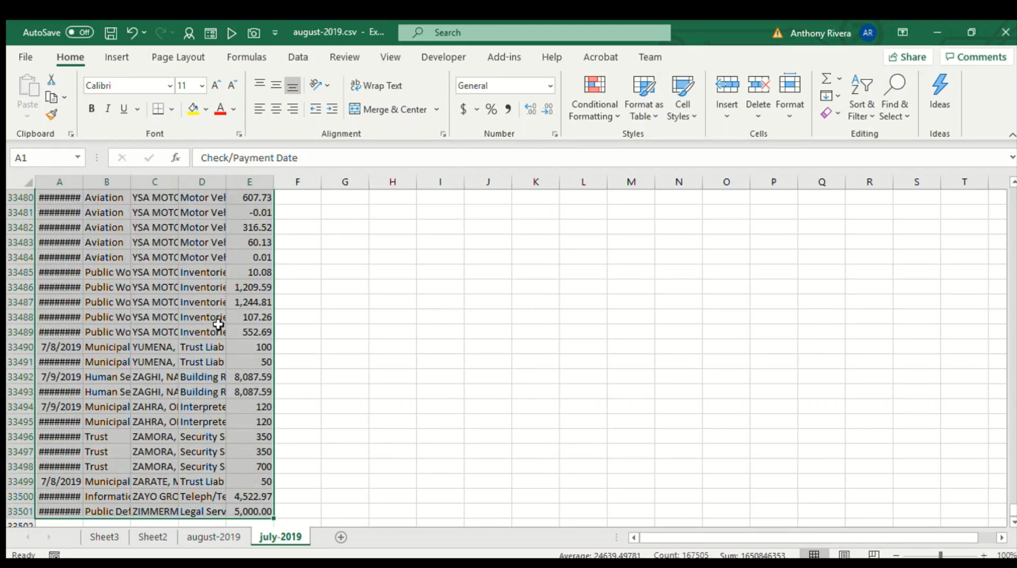
scroll(199, 361, up, 9)
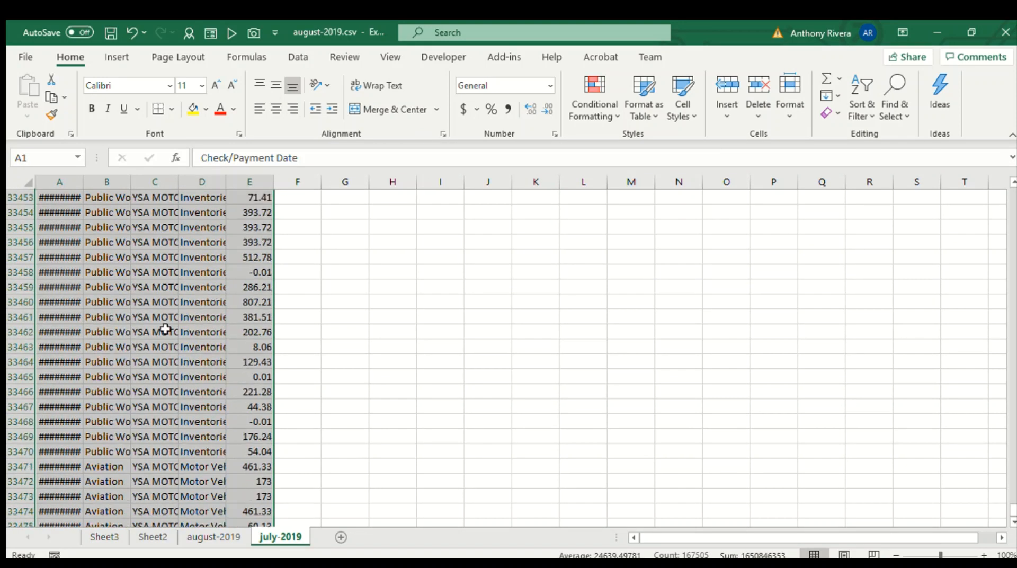
click(118, 57)
click(32, 95)
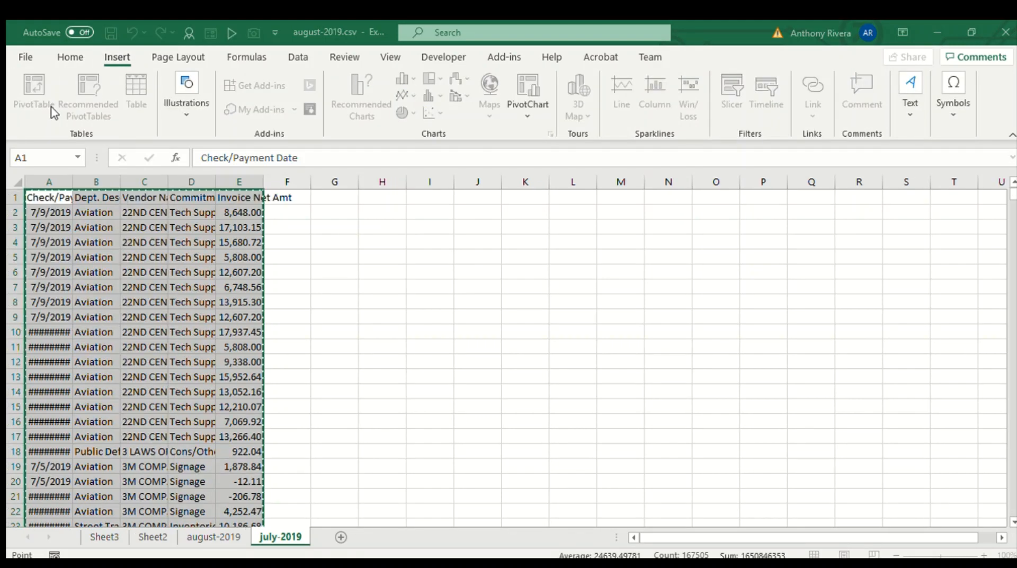
click(538, 340)
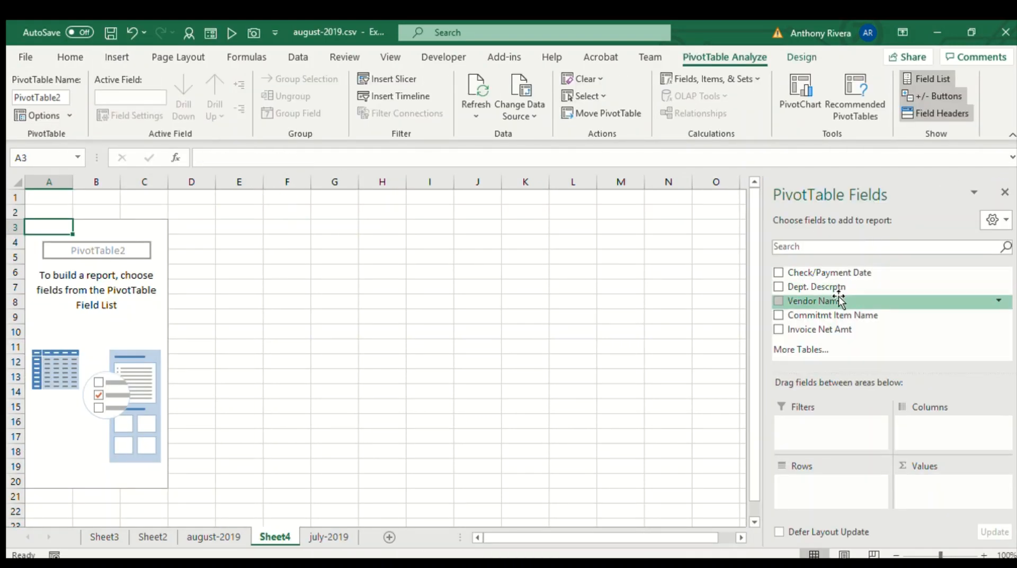
Make the Sheet4 pivot total Invoice Net Amt for each Vendor Name.
drag(840, 300, 831, 471)
drag(833, 331, 954, 483)
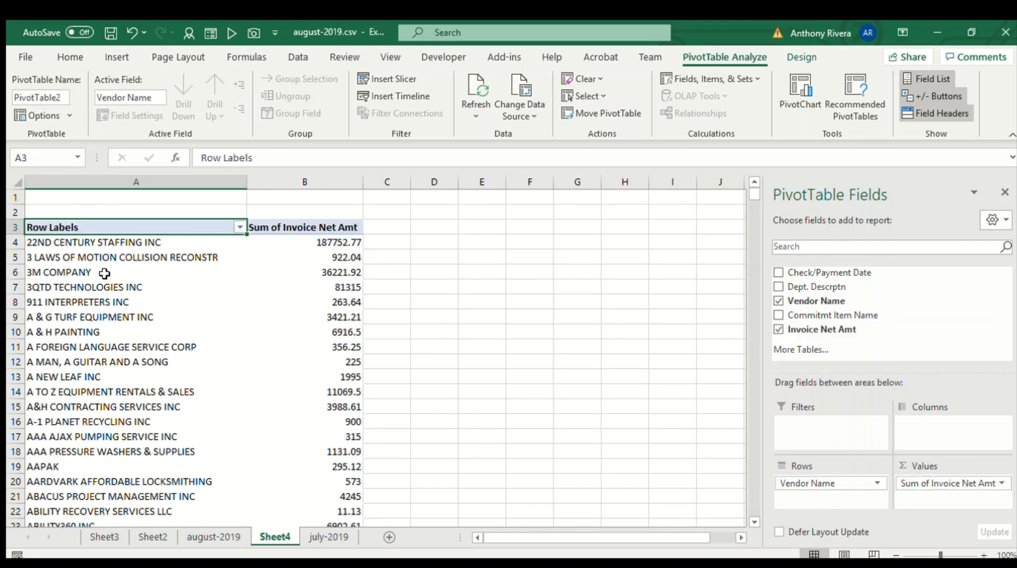
click(159, 537)
Enter =VLOOKUP(A4,Sheet4!A4:B2094,2, in Sheet2 C4 to fetch the vendor's July total.
click(374, 241)
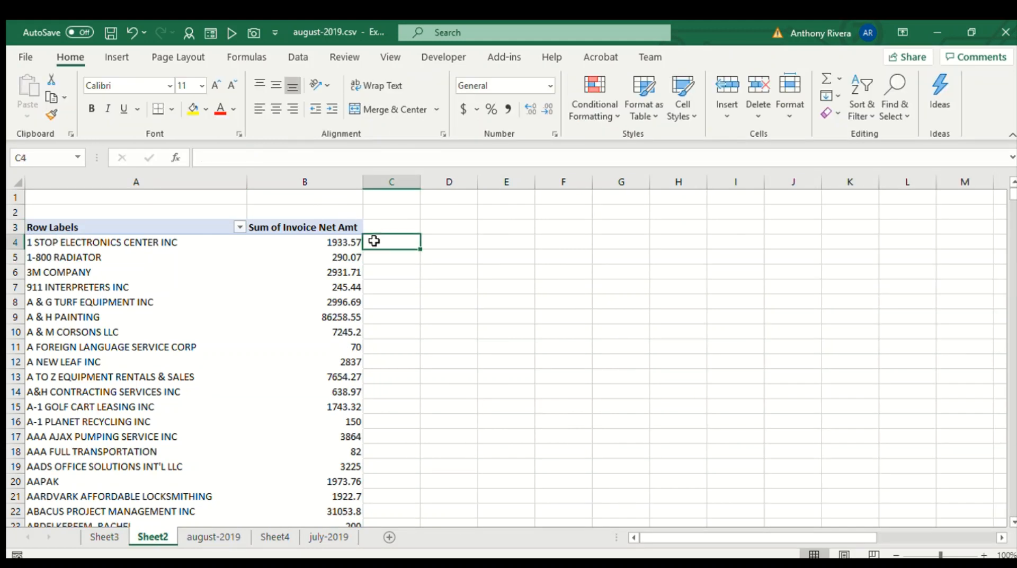
text(=VLOOKUP()
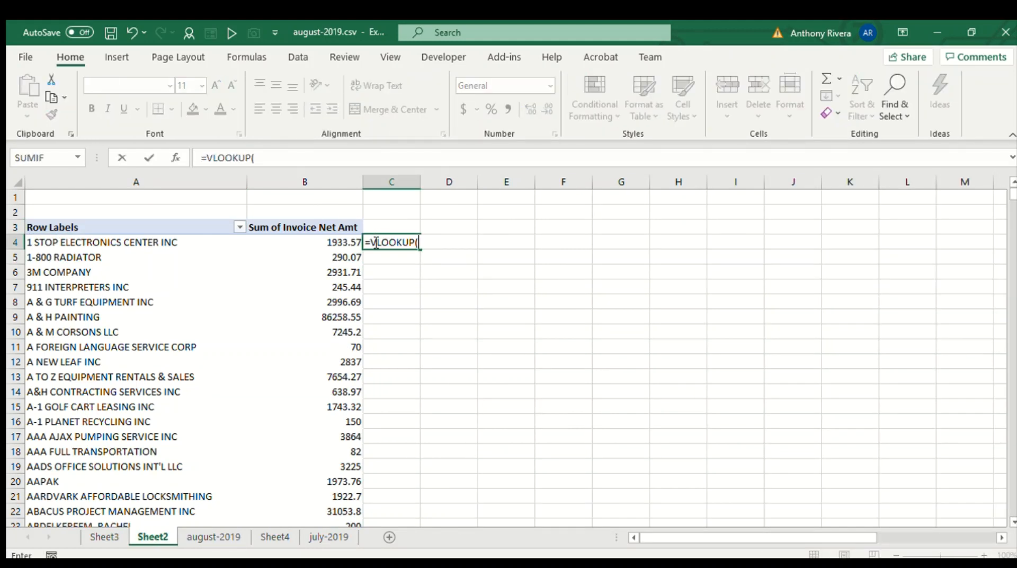
click(164, 243)
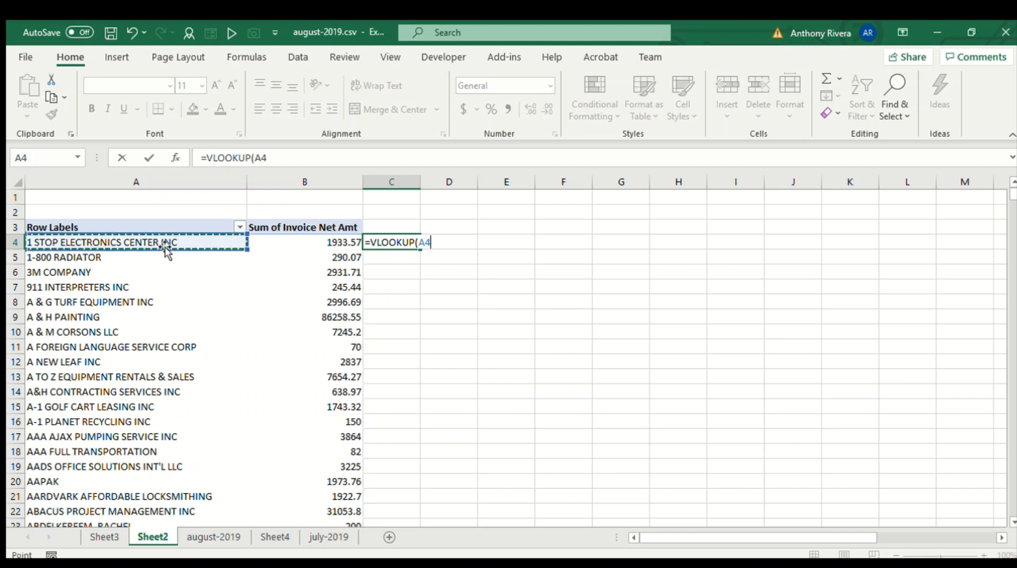
text(,)
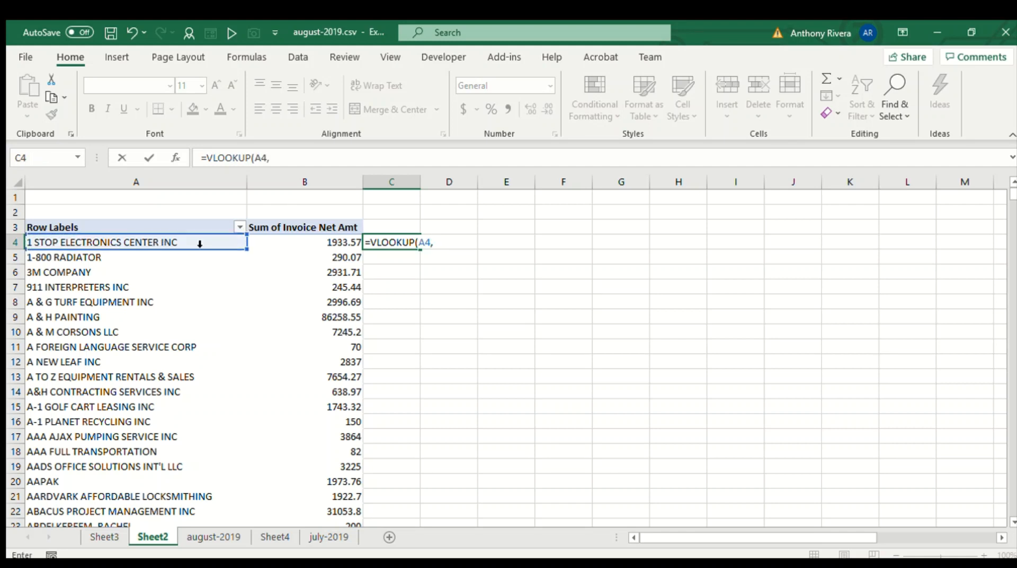
click(275, 538)
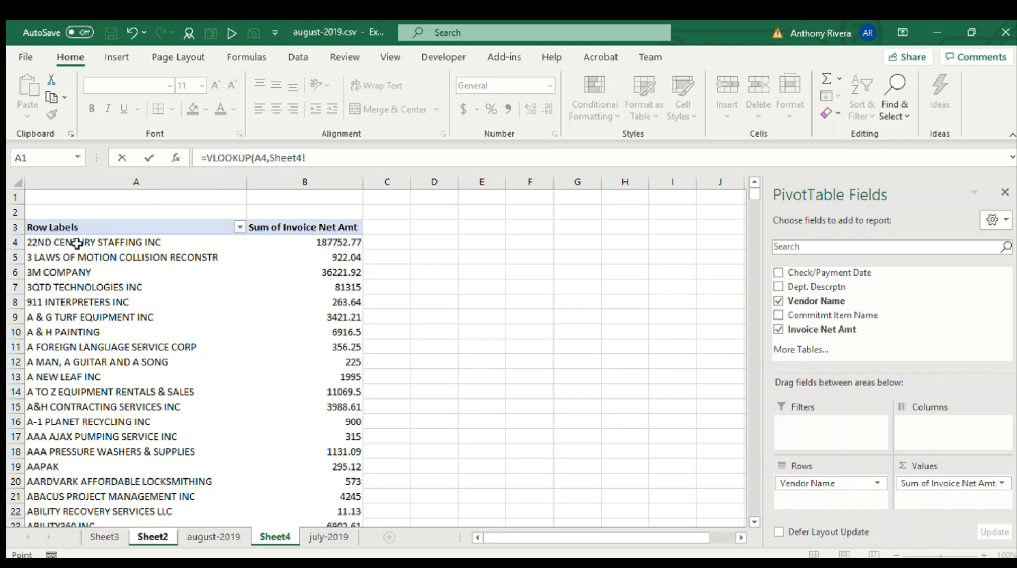
drag(136, 182, 297, 179)
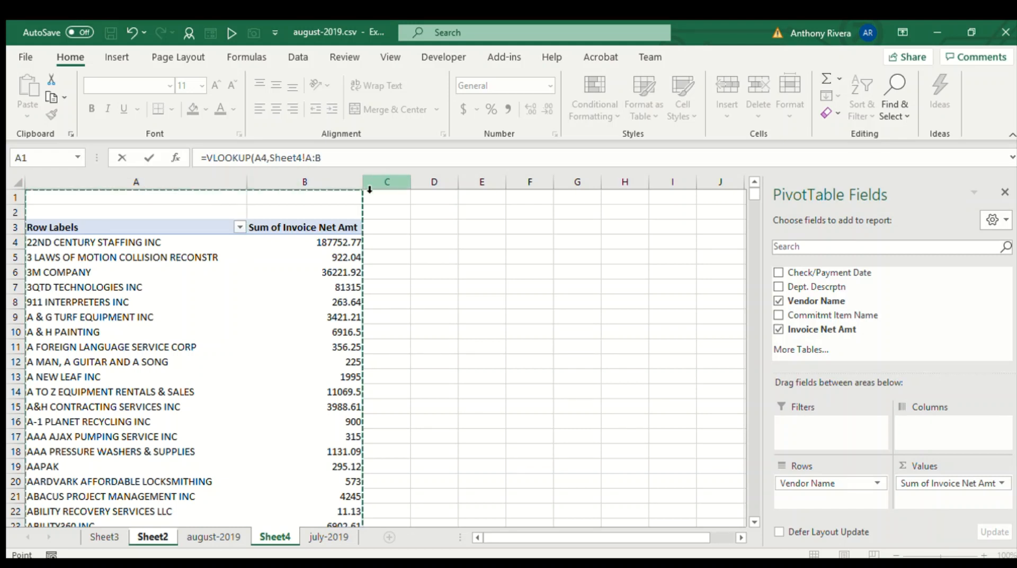
click(168, 243)
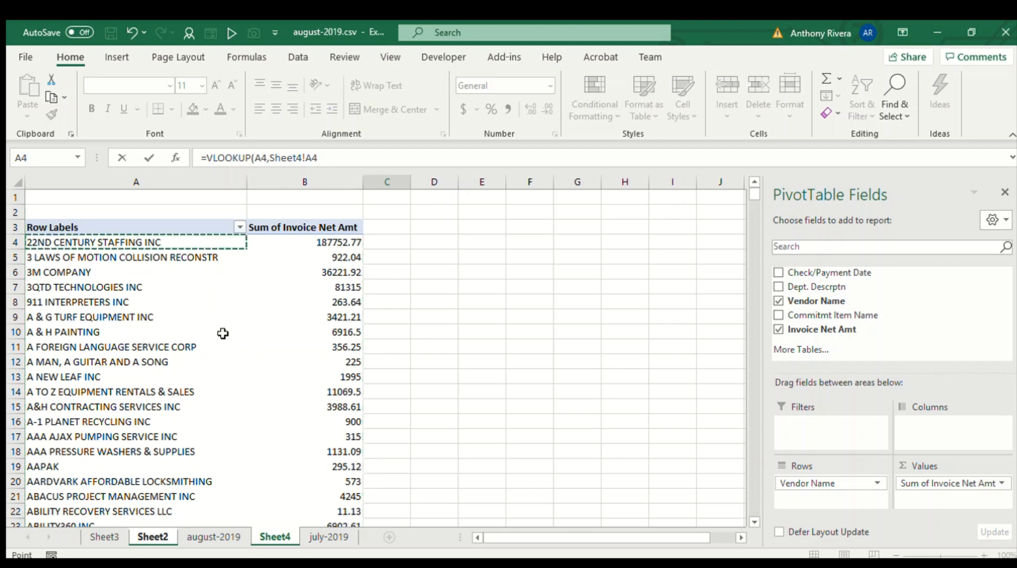
key(ctrl+shift+Right)
key(ctrl+shift+Down)
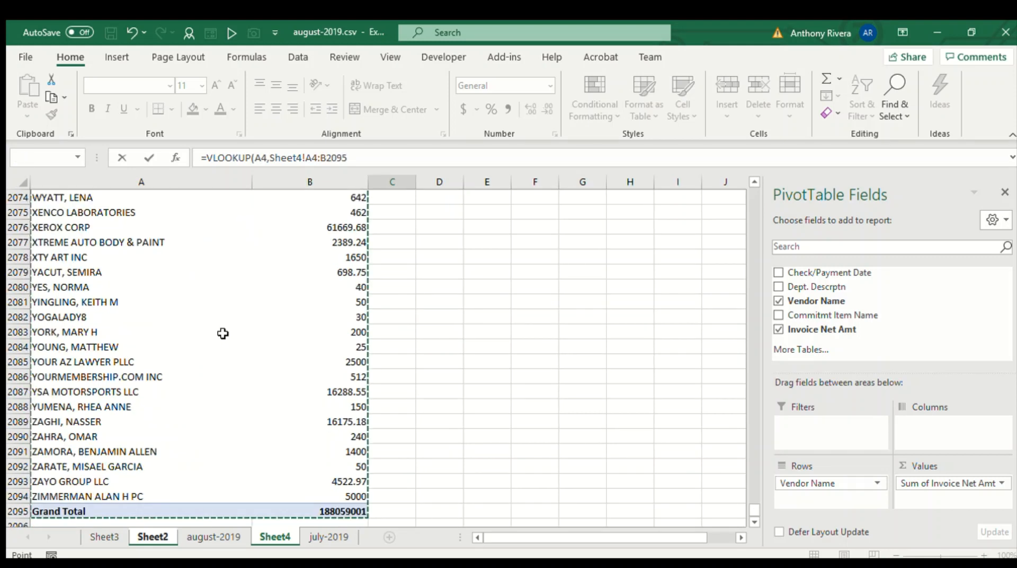
key(shift+Up)
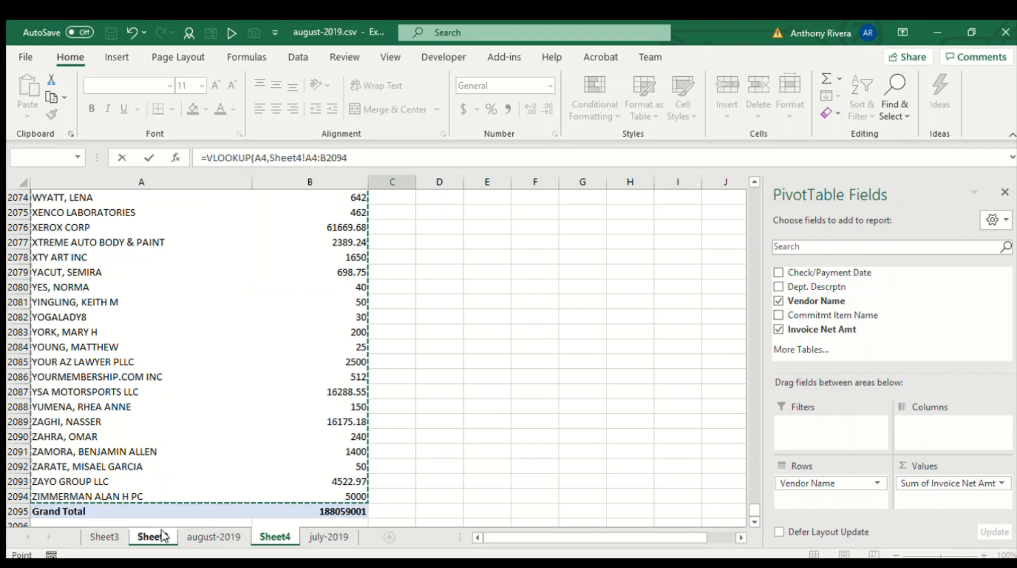
text(,2,)
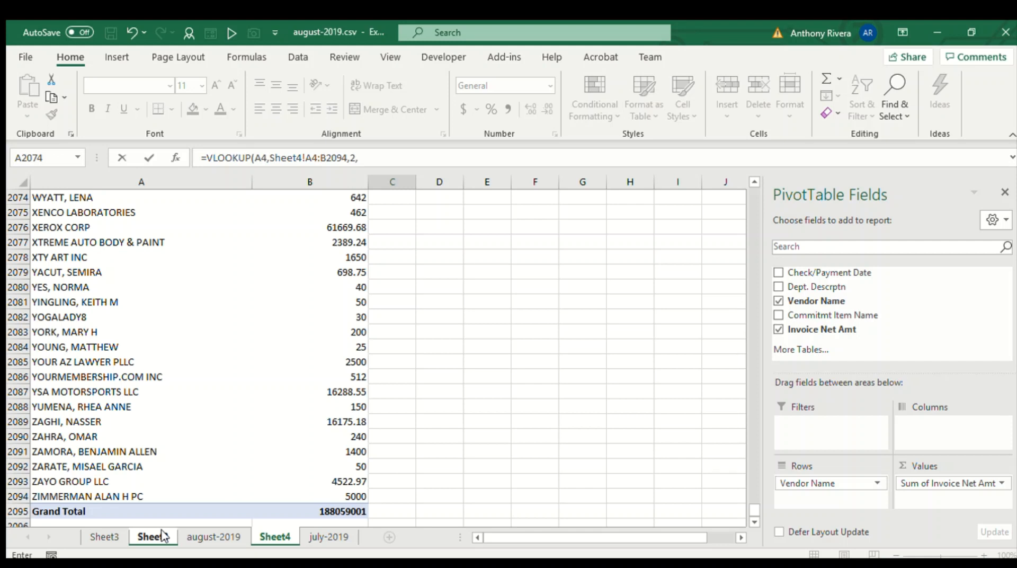
key(Return)
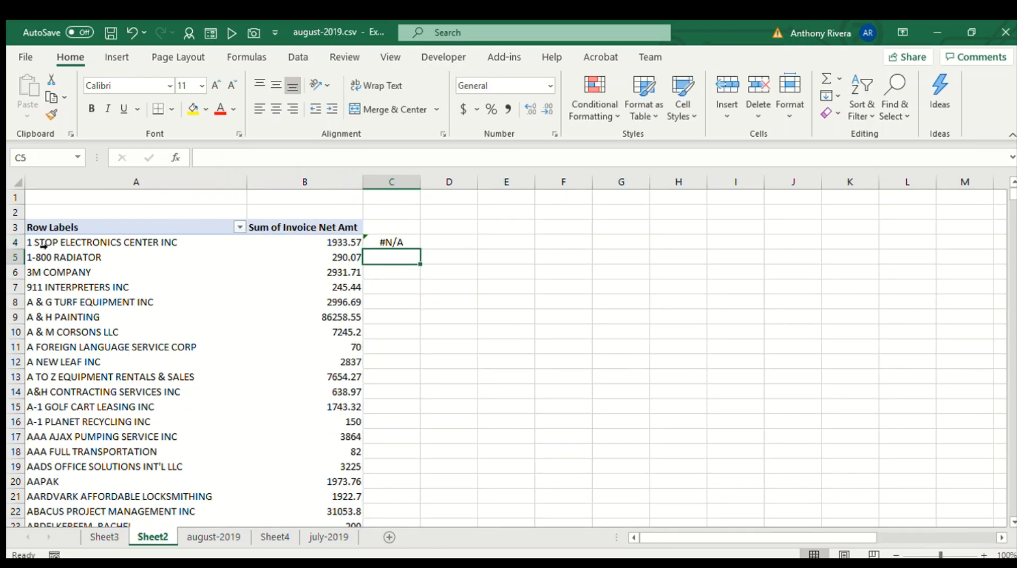
Fill the C4 VLOOKUP formula down column C of Sheet2.
click(399, 242)
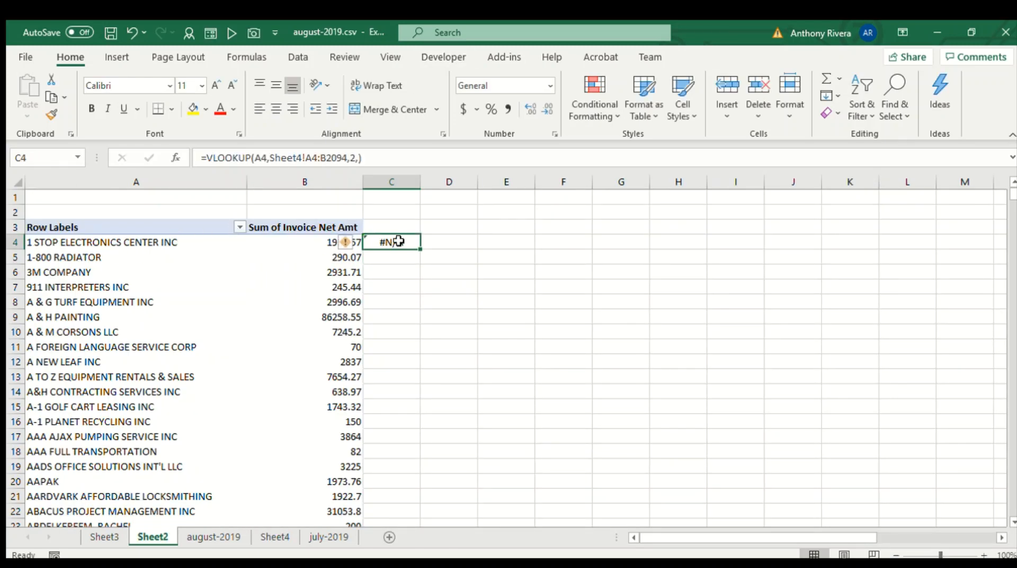
double_click(421, 250)
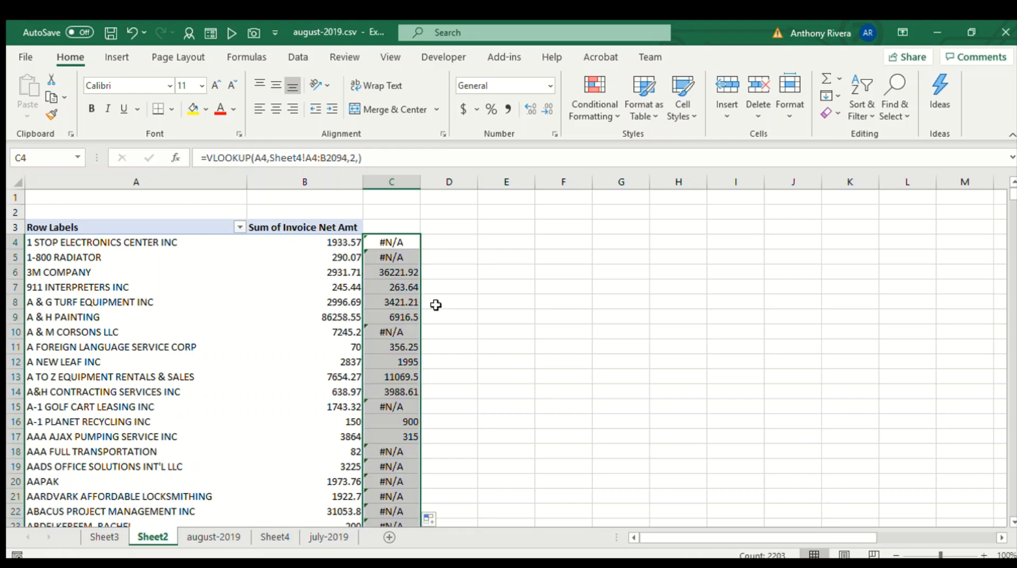
click(447, 254)
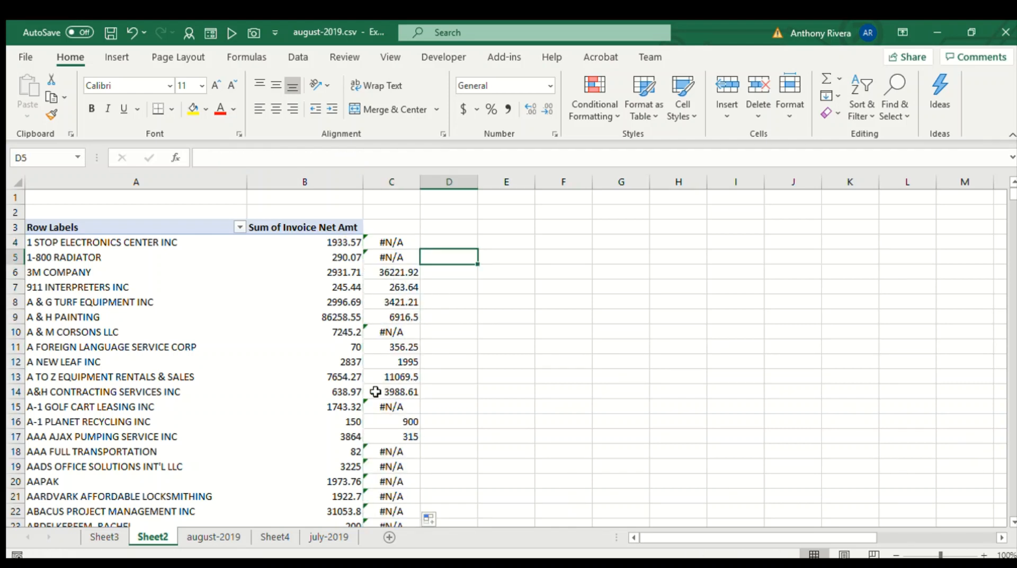
Filter column C to hide #N/A, leaving 31 vendors like 3M COMPANY at 36221.92.
click(394, 227)
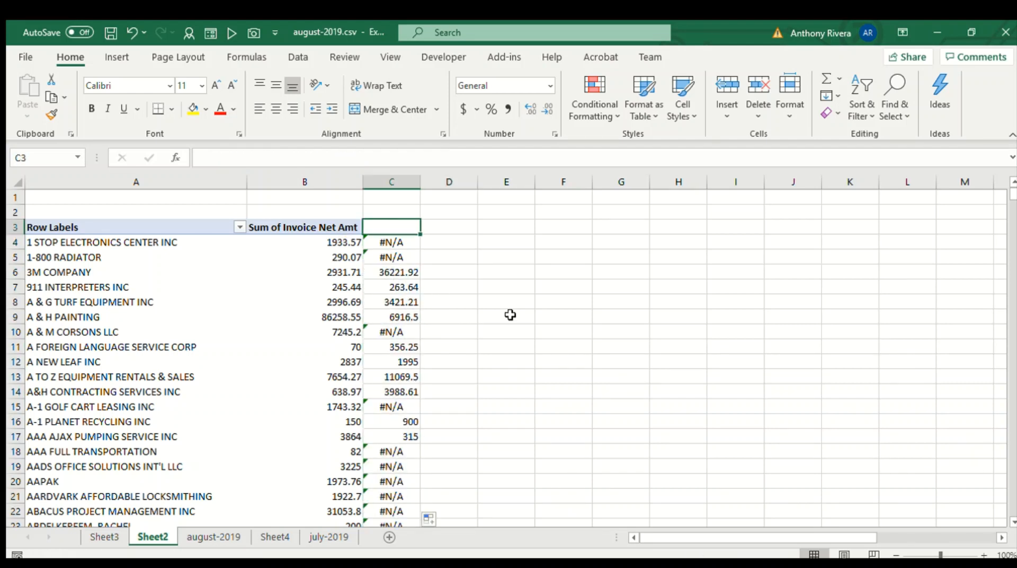
key(ctrl+shift+l)
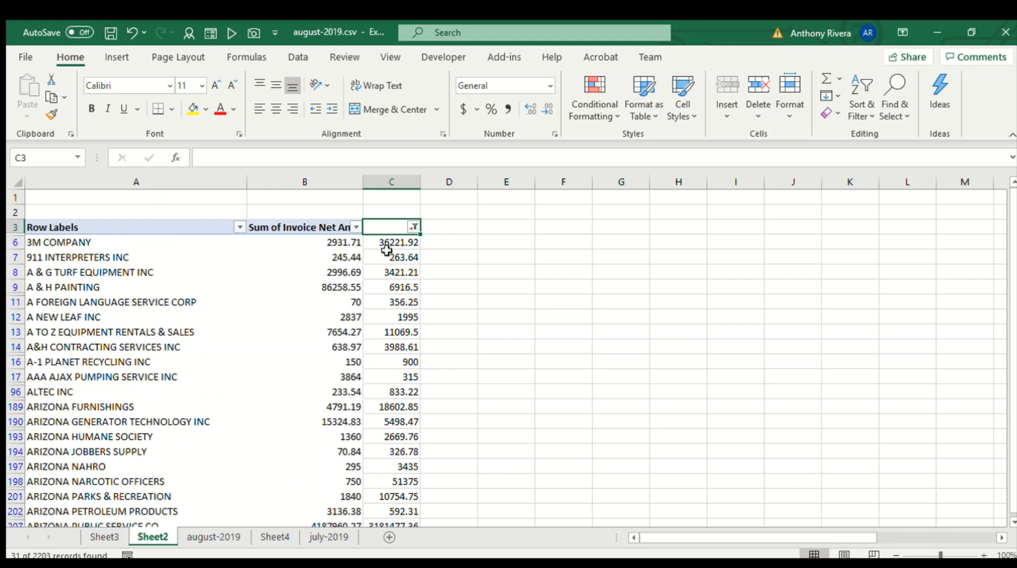
click(395, 241)
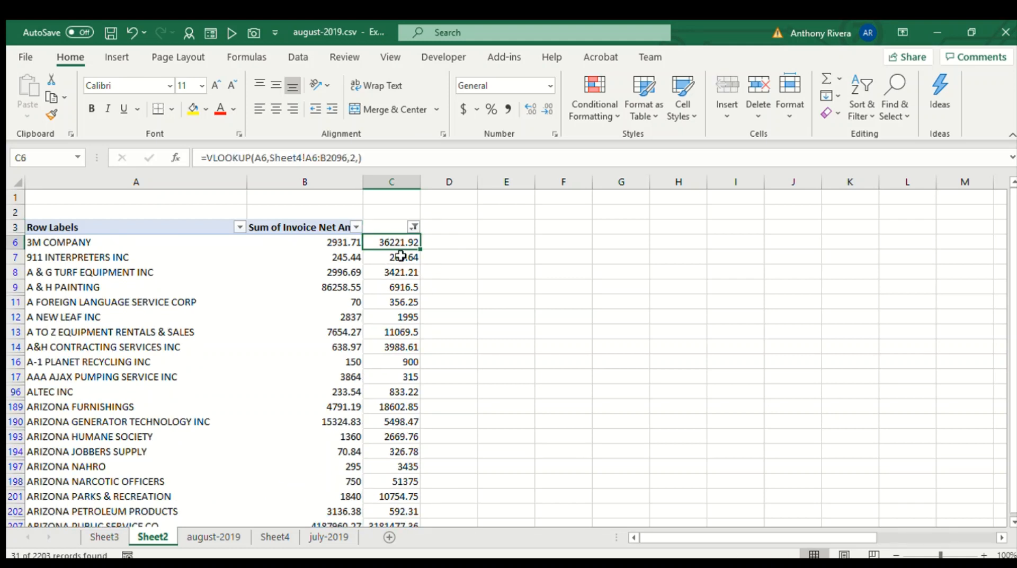
click(402, 268)
click(412, 346)
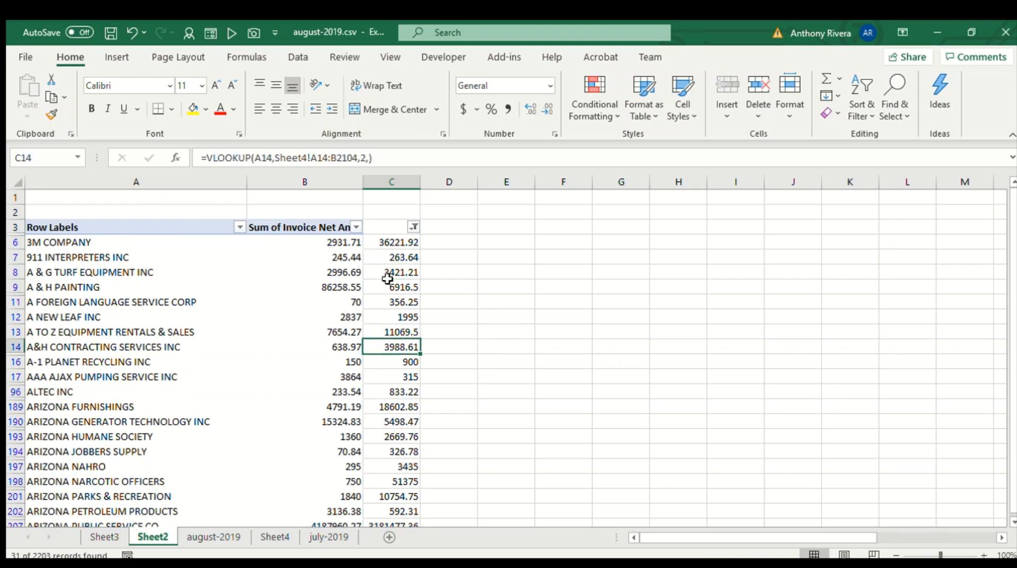
click(400, 243)
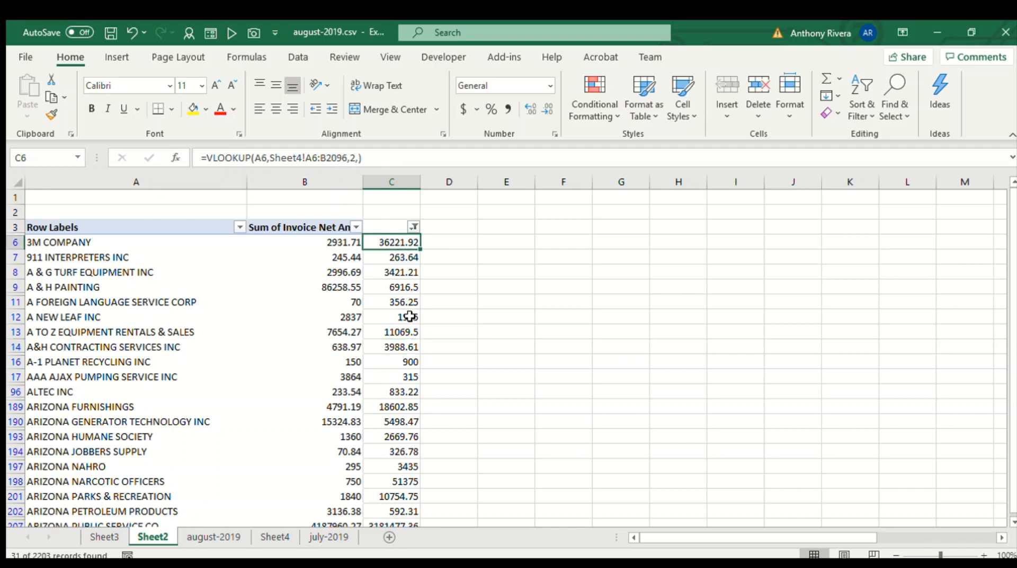
scroll(409, 314, down, 8)
scroll(416, 350, up, 4)
scroll(423, 384, up, 4)
Insert a blank column A on Sheet4 to the left of the vendor pivot.
click(130, 246)
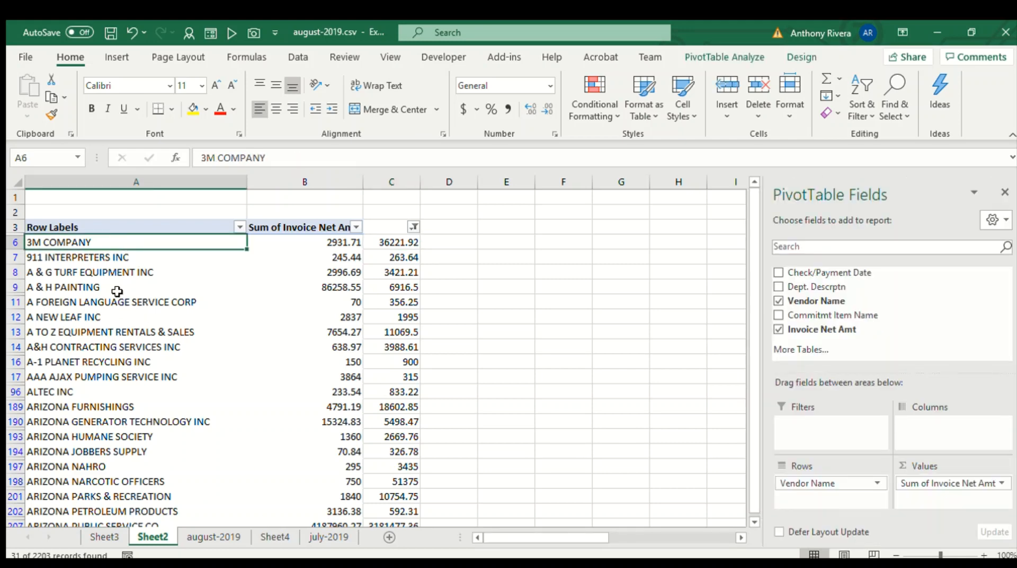
click(276, 536)
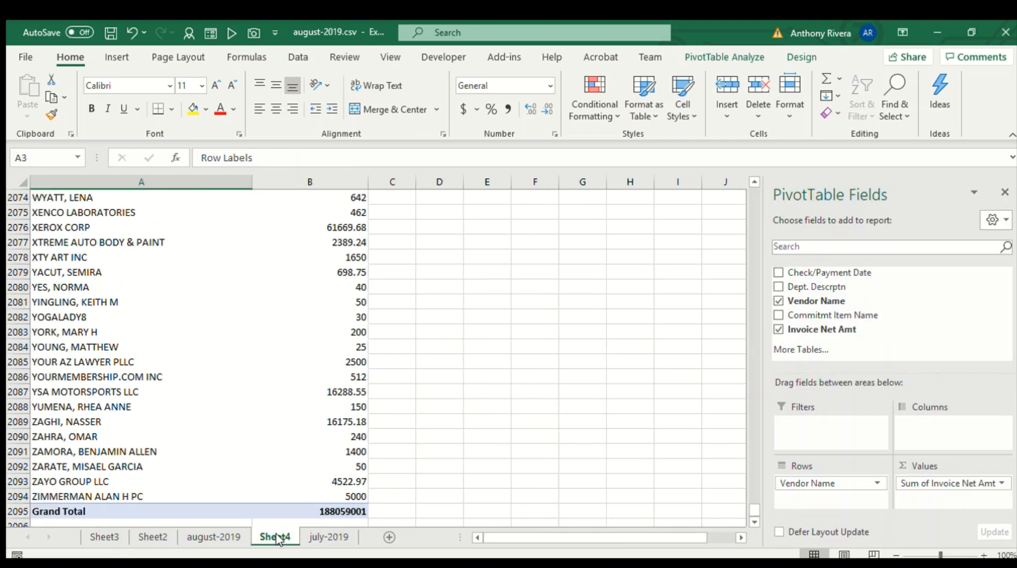
scroll(122, 320, up, 14)
scroll(167, 322, up, 19)
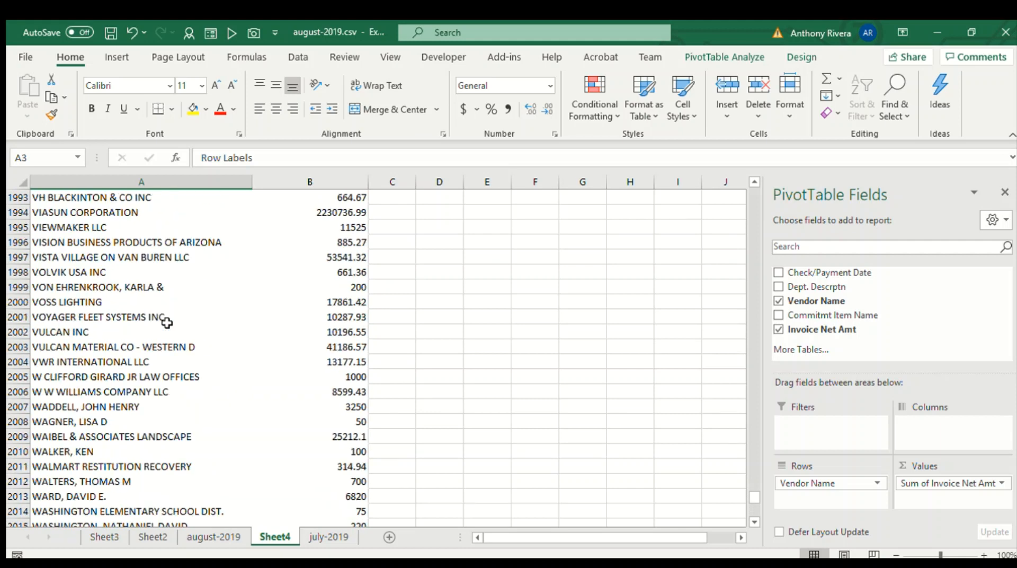
click(186, 318)
key(ctrl+Up)
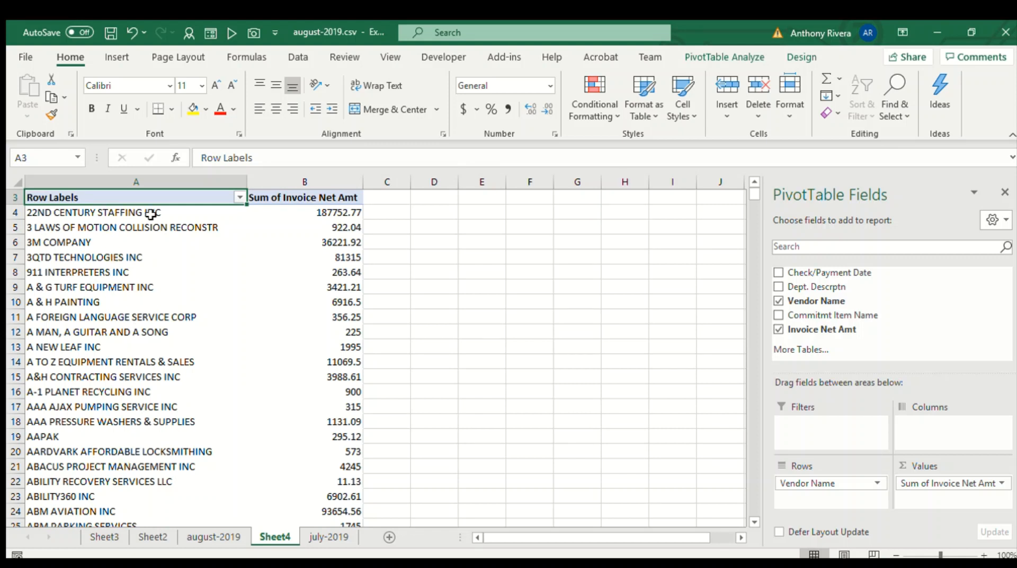
click(73, 181)
key(ctrl+shift+plus)
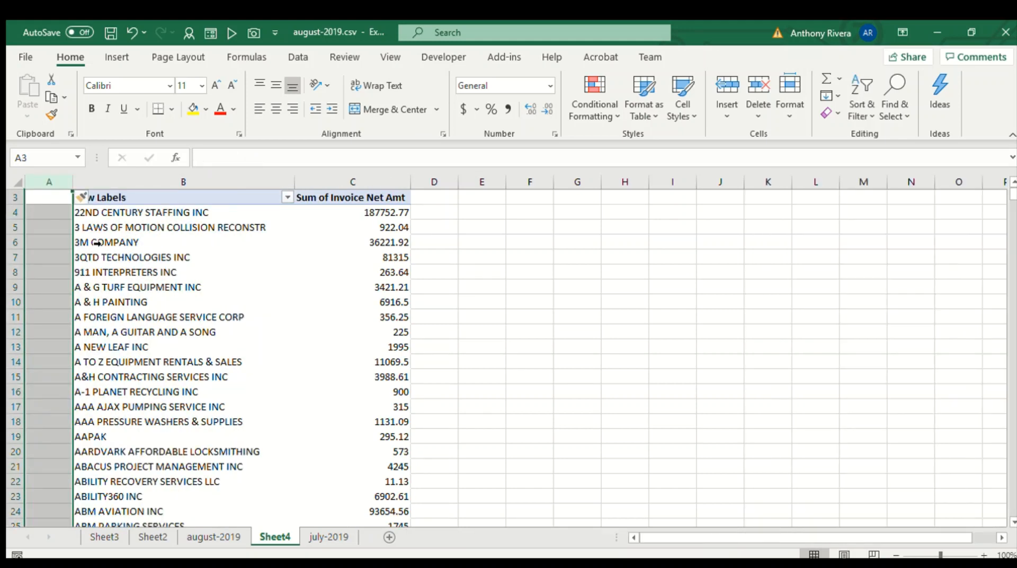
Number Sheet4 A4:A9 as 1, 2, 3, 4, 4, 5 and fill 5 down the remaining rows.
click(62, 209)
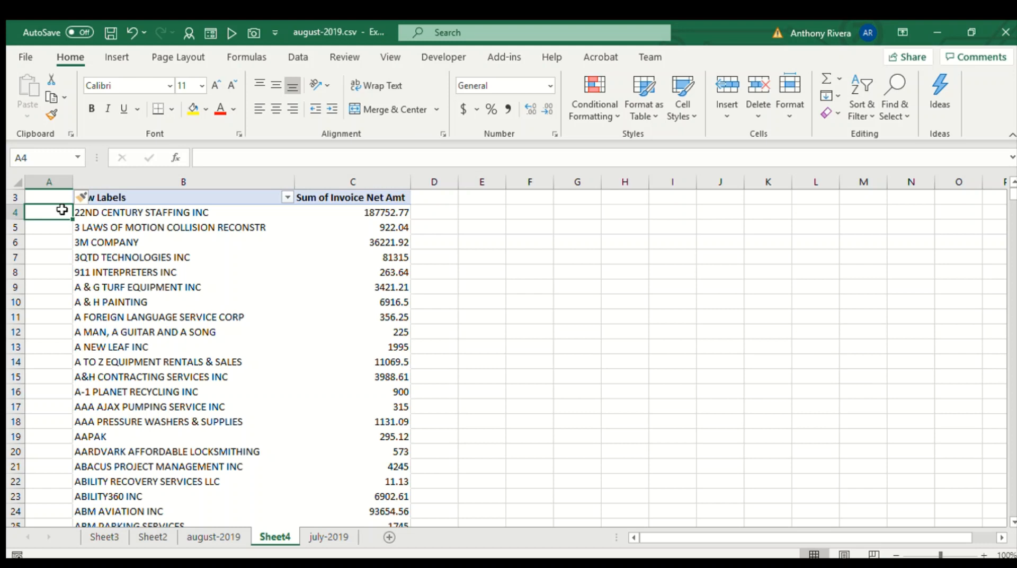
text(1)
click(63, 211)
text(2 3 4)
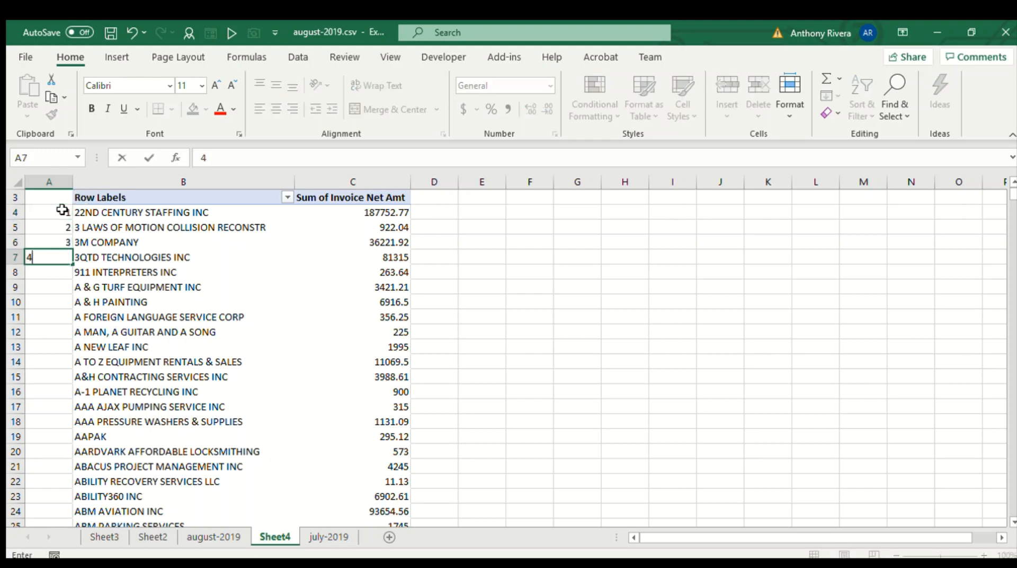
text( 4 5)
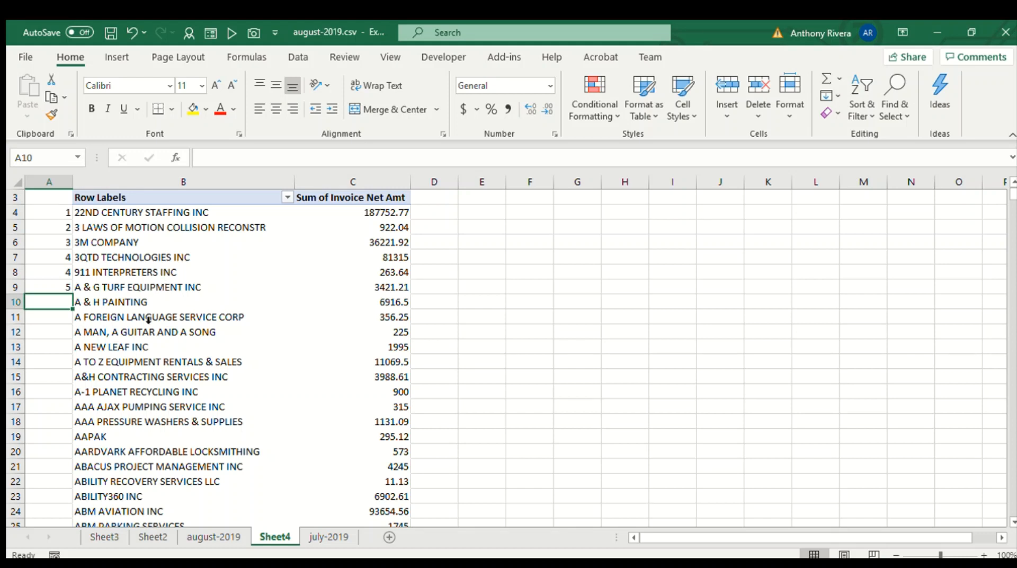
click(51, 289)
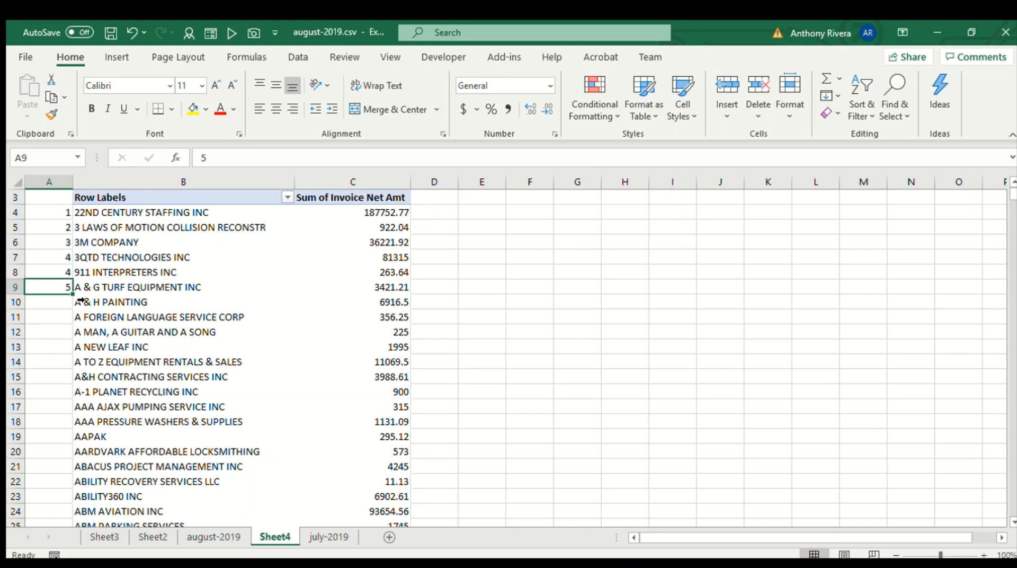
double_click(73, 294)
click(435, 302)
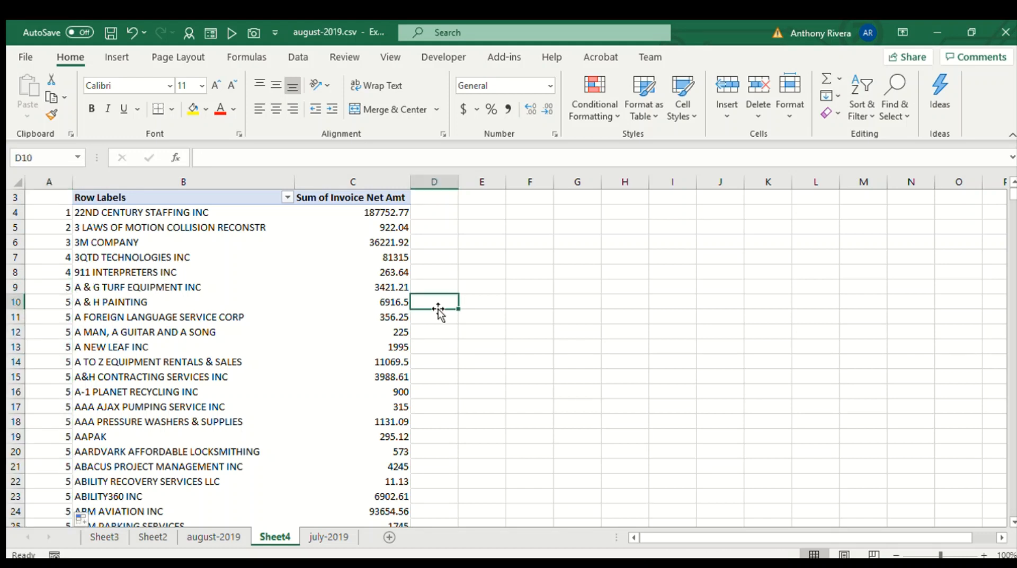
Go back to Sheet2 and bring up column C's filter options.
click(151, 537)
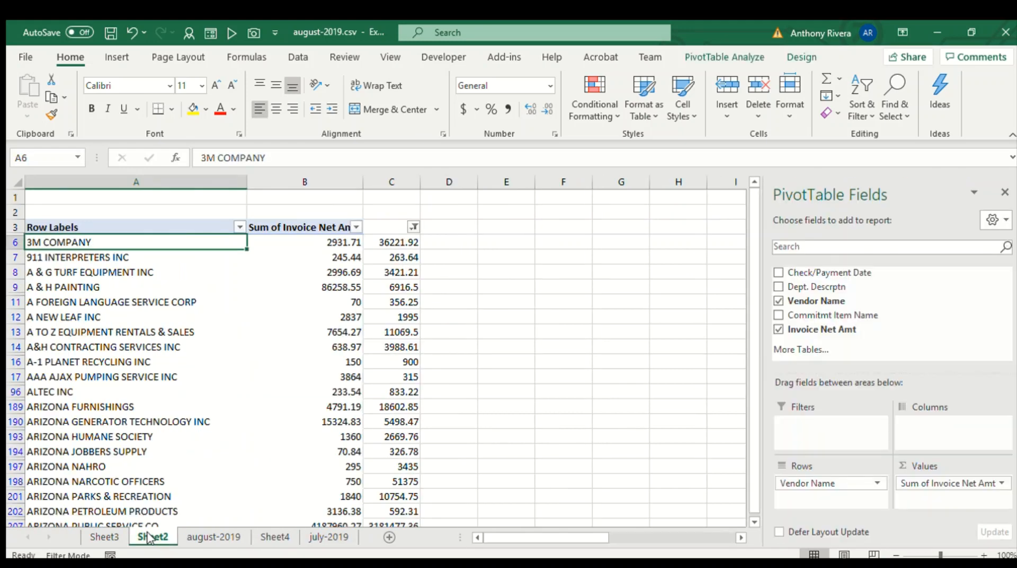
click(408, 242)
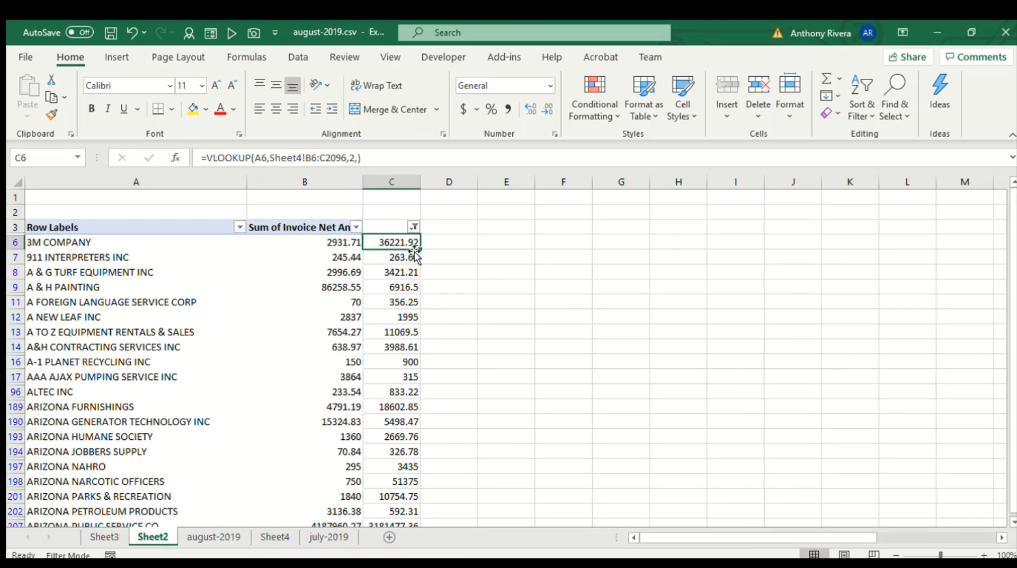
click(411, 224)
Clear column C's filter on Sheet2 and delete its old lookup results.
click(299, 374)
click(330, 507)
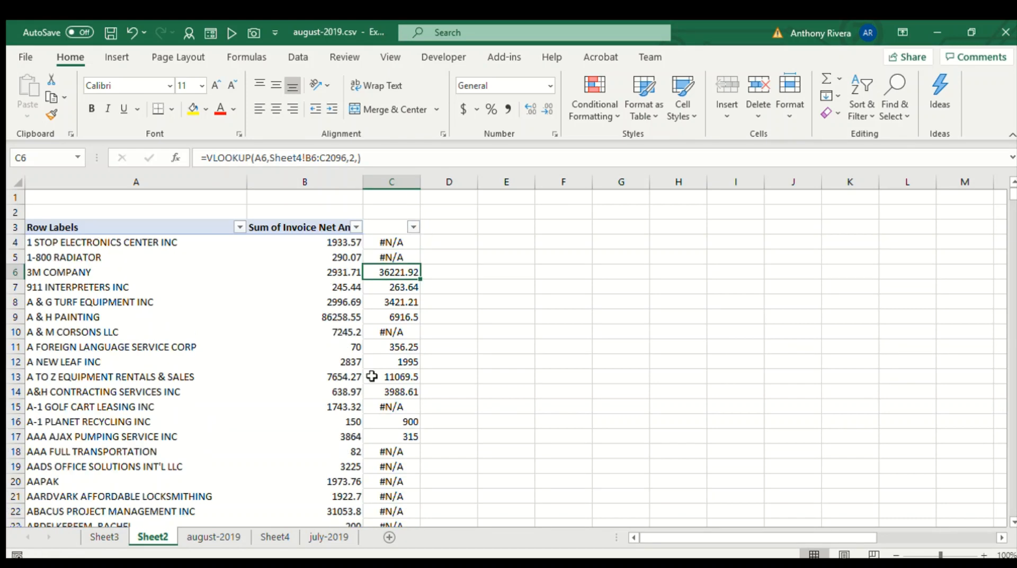
click(413, 180)
key(Delete)
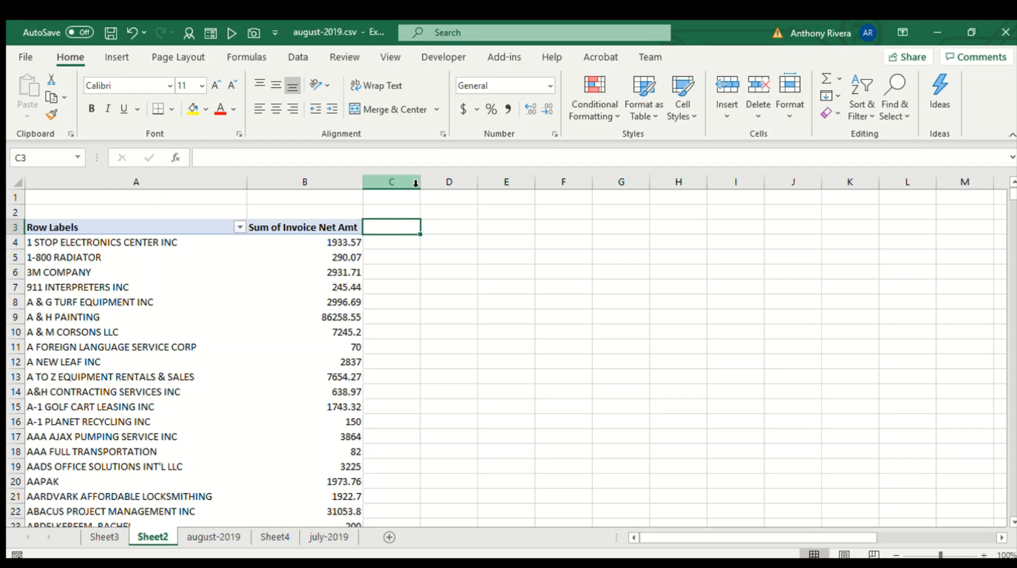
Enter =VLOOKUP(A4,Sheet4!A4:C2094,3,) in C4 and fill it down for all vendors.
key(Down)
text(=vl)
key(Tab)
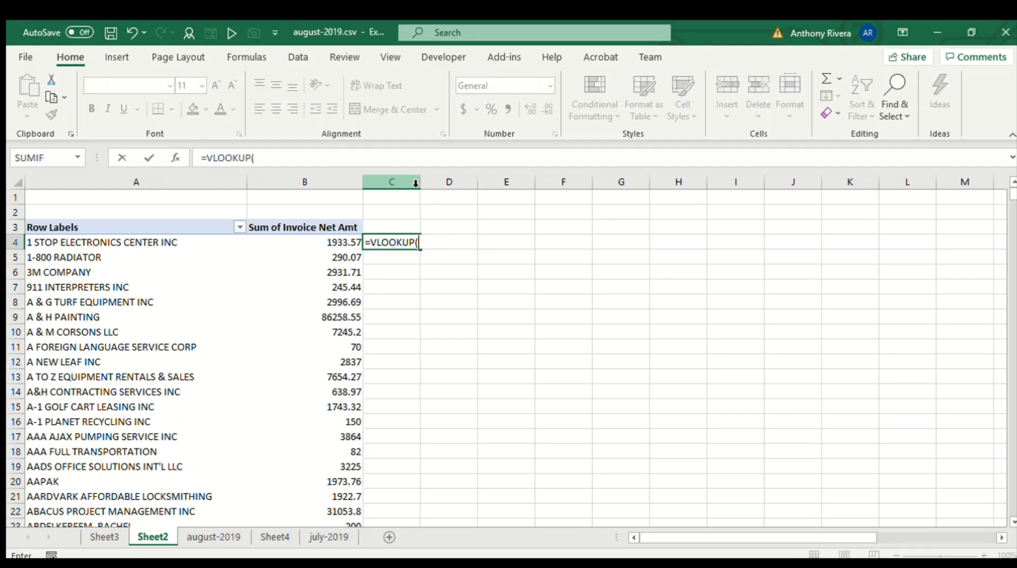
click(110, 243)
text(,)
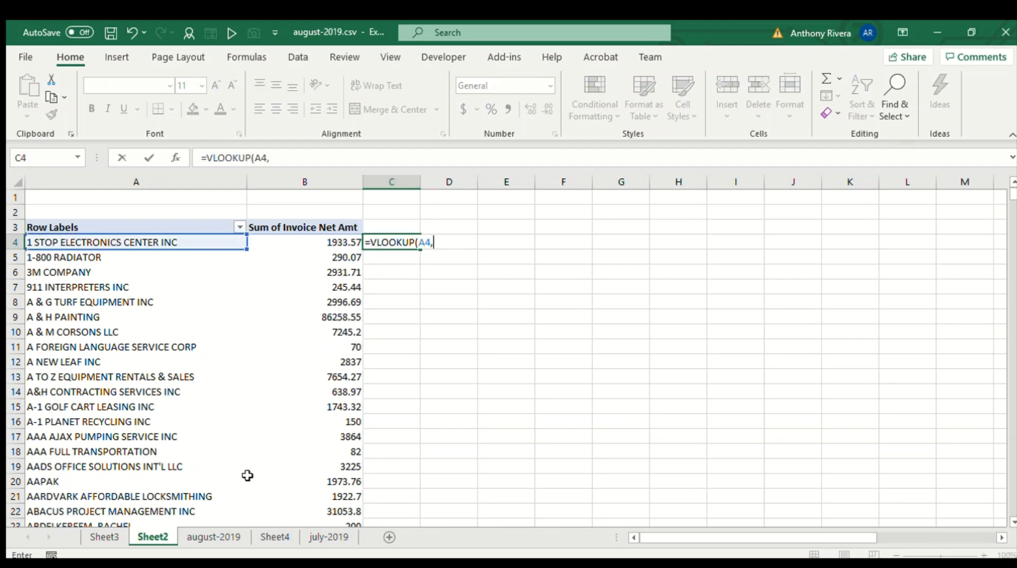
click(275, 537)
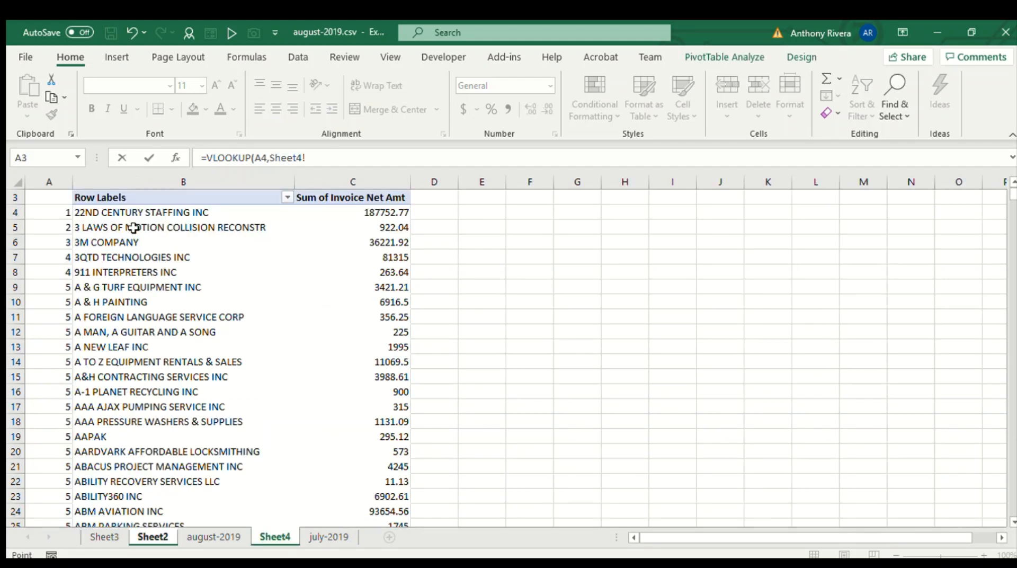
drag(57, 209, 351, 233)
key(ctrl+shift+Down)
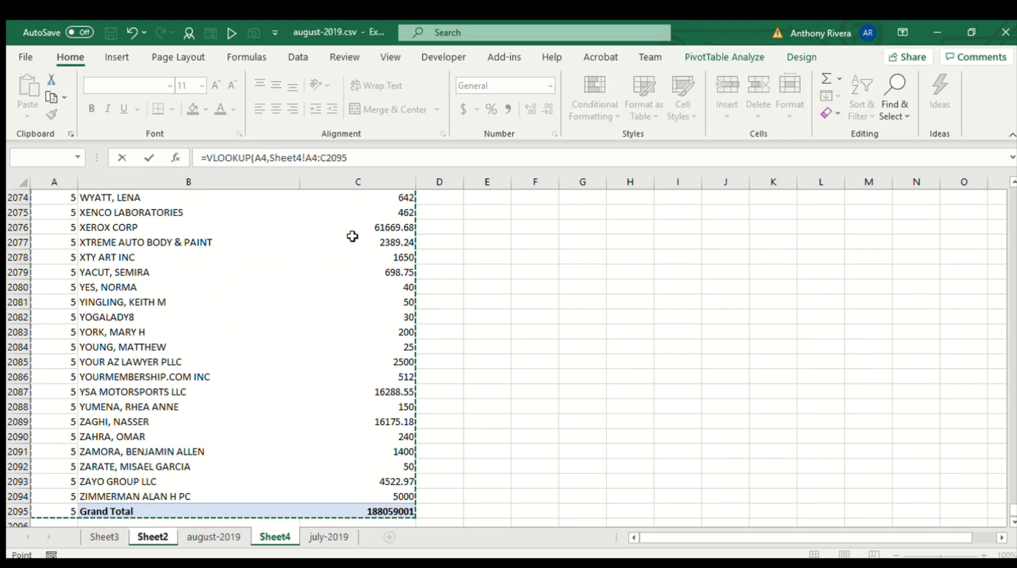
key(shift+Up)
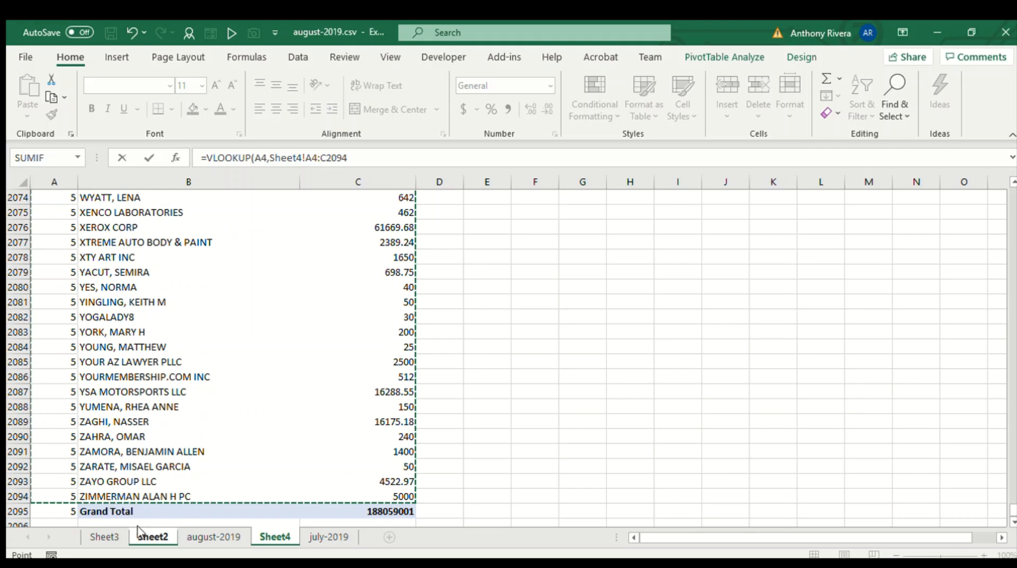
text(,3,)
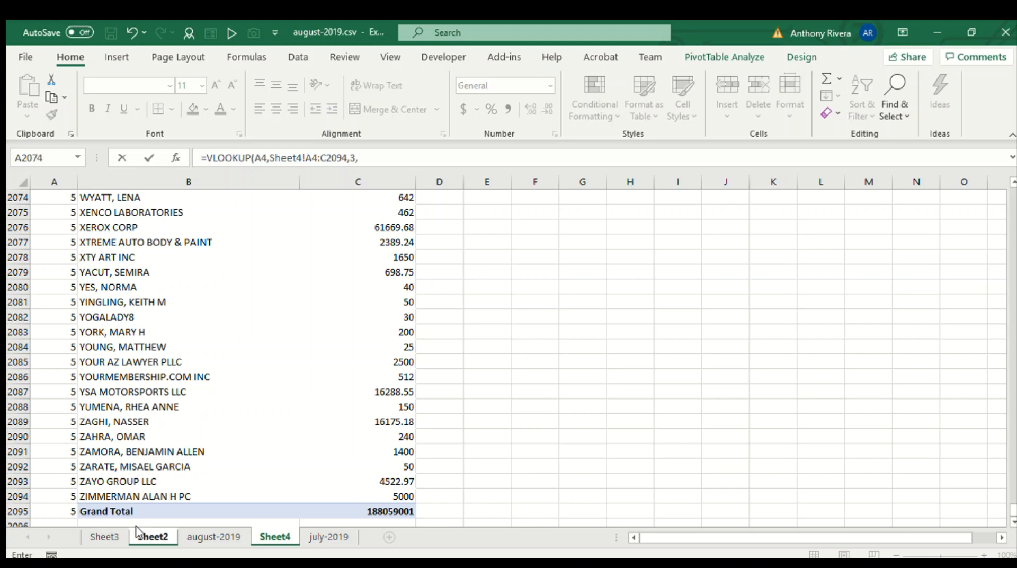
key(Return)
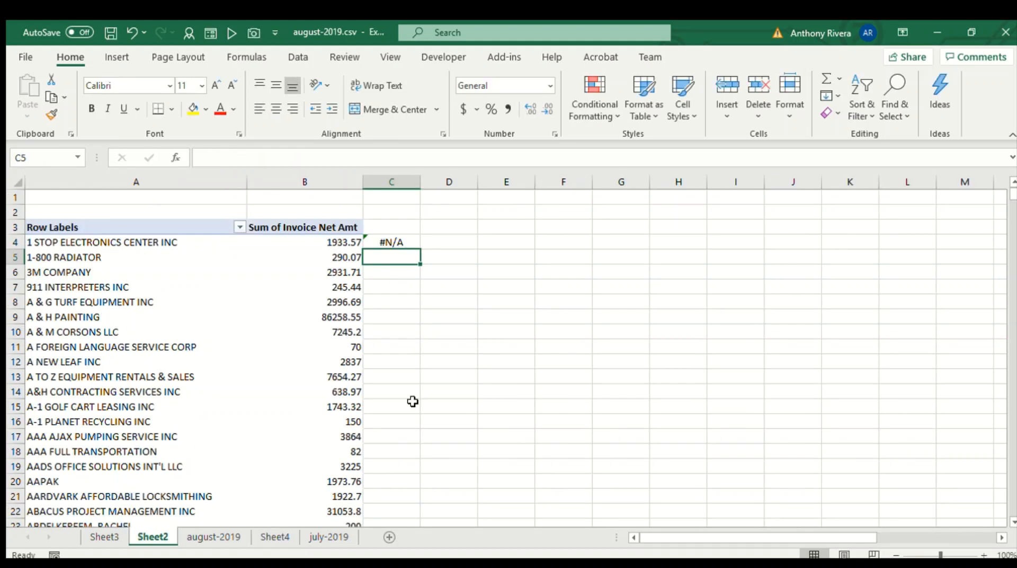
click(393, 241)
double_click(420, 249)
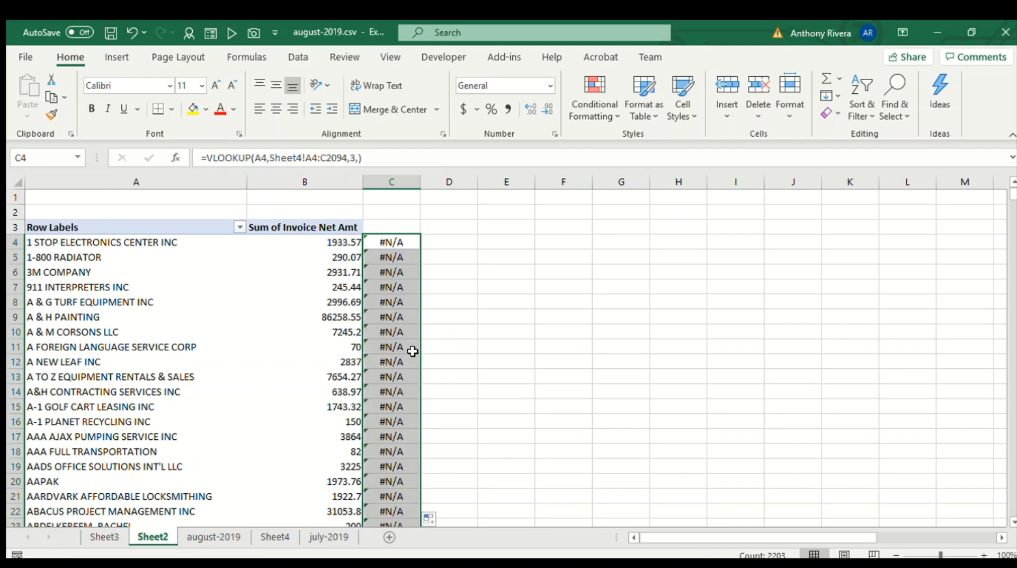
click(410, 347)
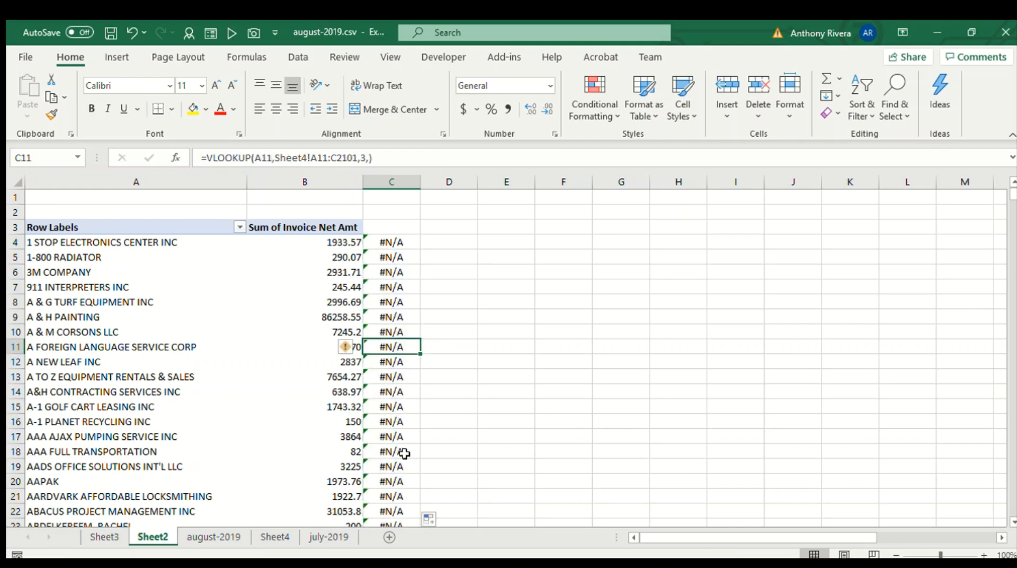
click(404, 239)
click(275, 537)
scroll(139, 302, up, 10)
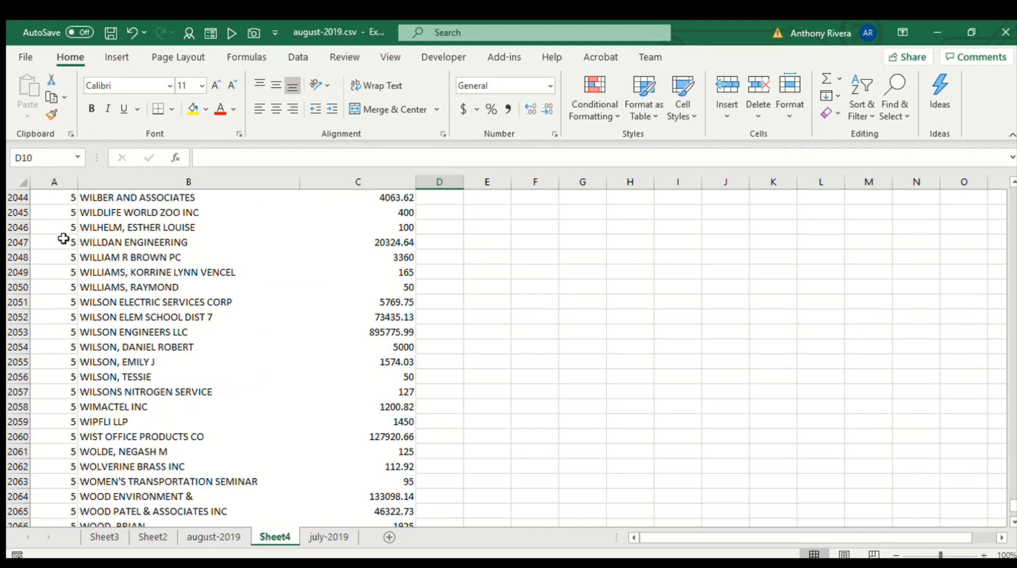
drag(63, 241, 52, 380)
click(54, 432)
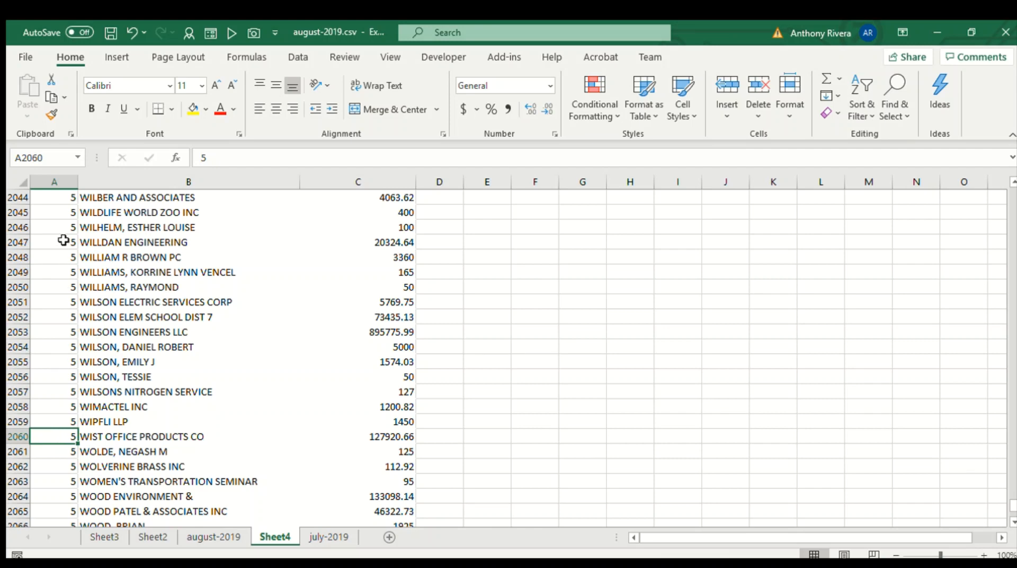
drag(62, 222, 62, 420)
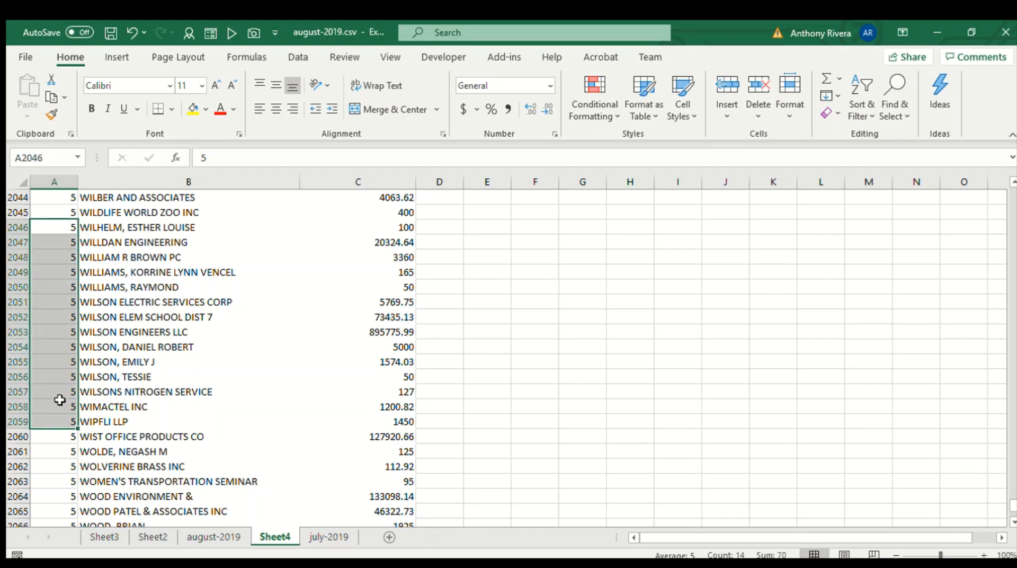
click(65, 346)
click(151, 536)
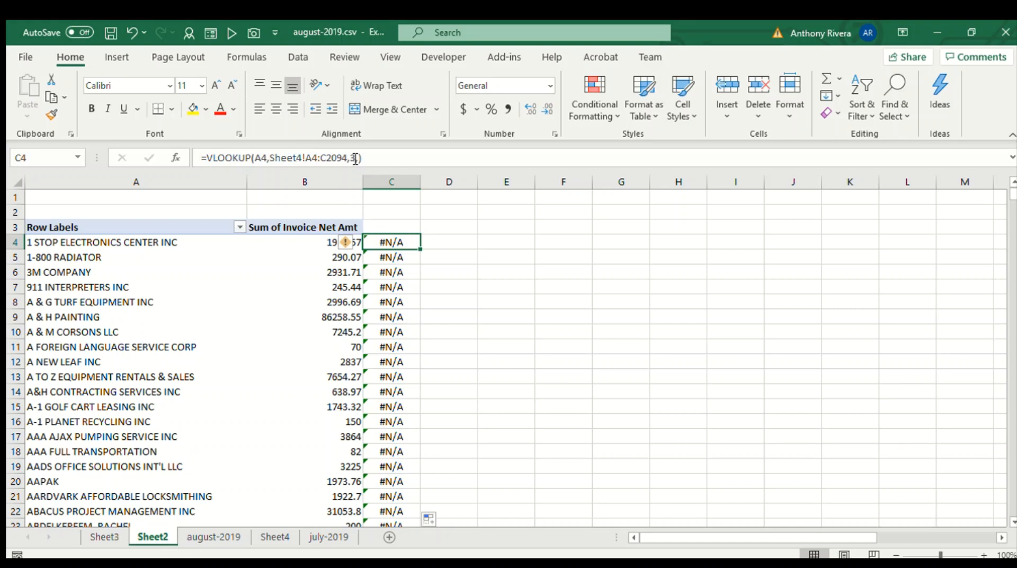
Rewrite C4 as =VLOOKUP(A4,Sheet4!B:C,2,) so it looks vendors up in Sheet4 columns B:C.
drag(365, 158, 269, 158)
key(BackSpace)
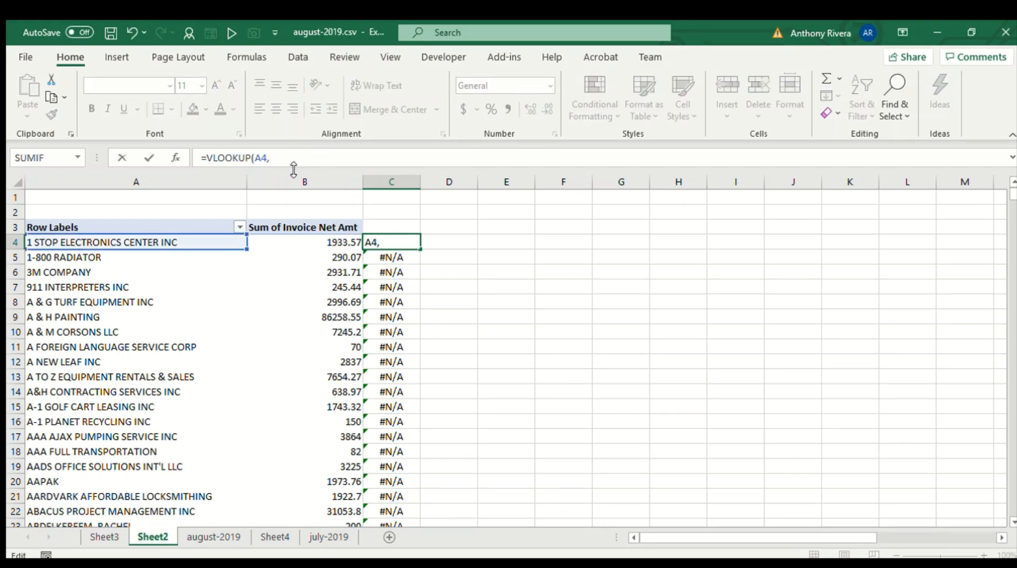
click(275, 537)
scroll(191, 429, up, 14)
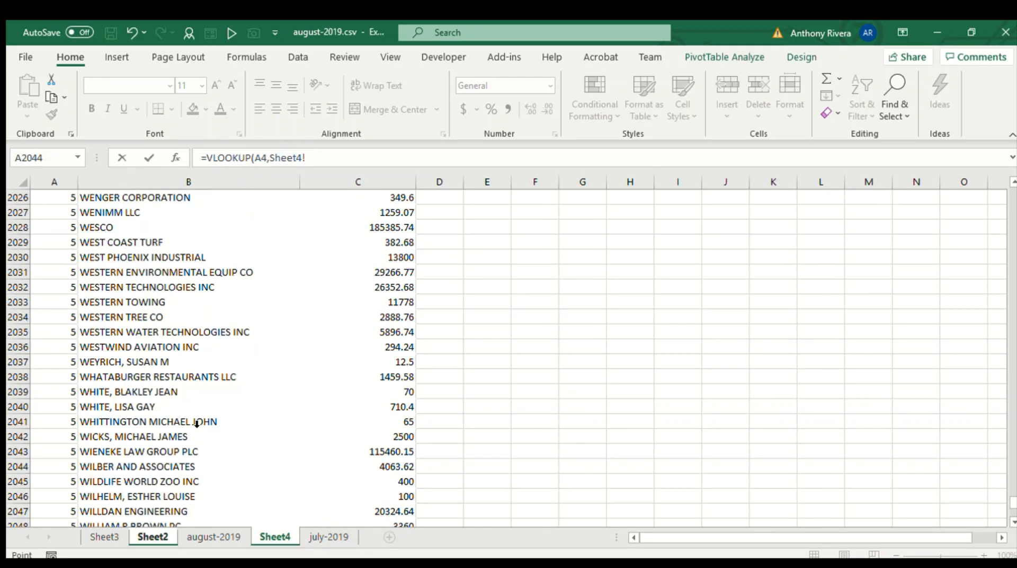
scroll(167, 316, up, 3)
click(168, 181)
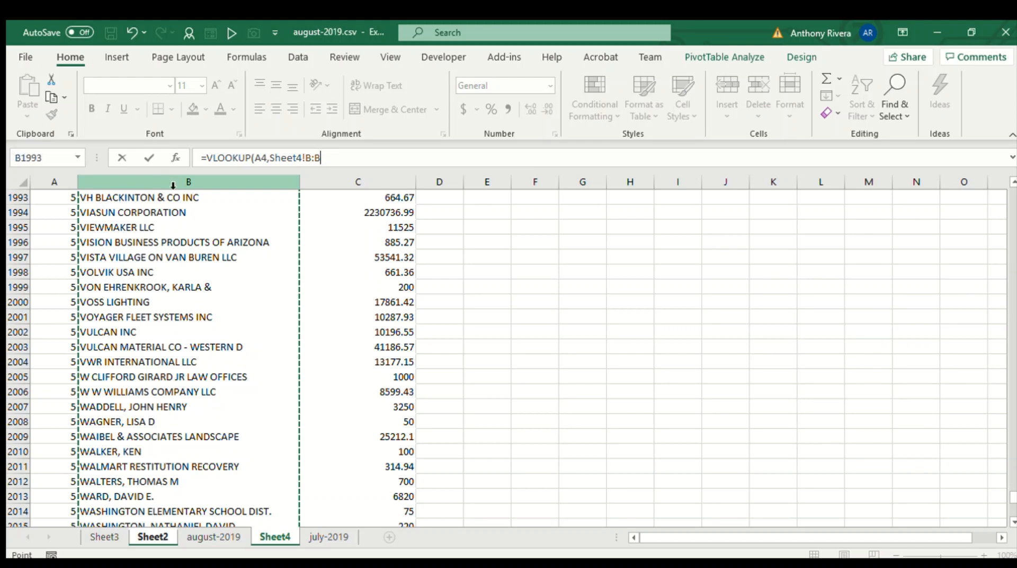
scroll(188, 185, up, 1)
scroll(206, 185, up, 3)
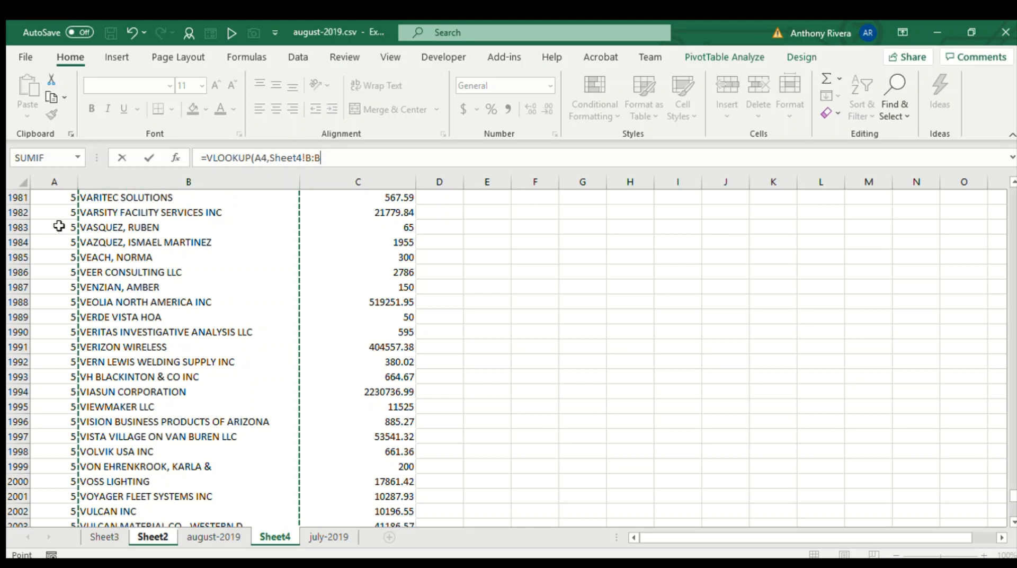
click(188, 194)
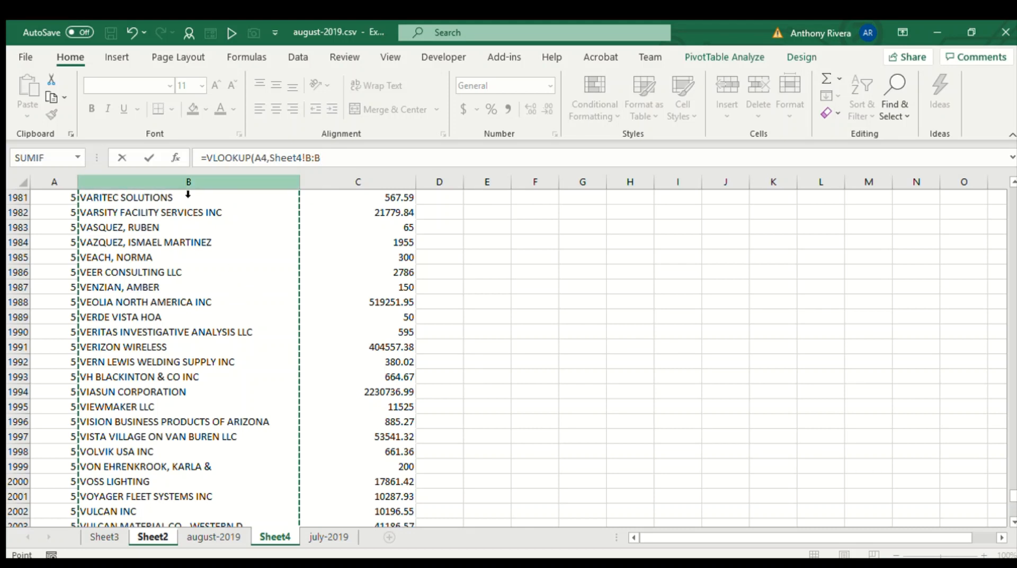
drag(188, 192, 368, 180)
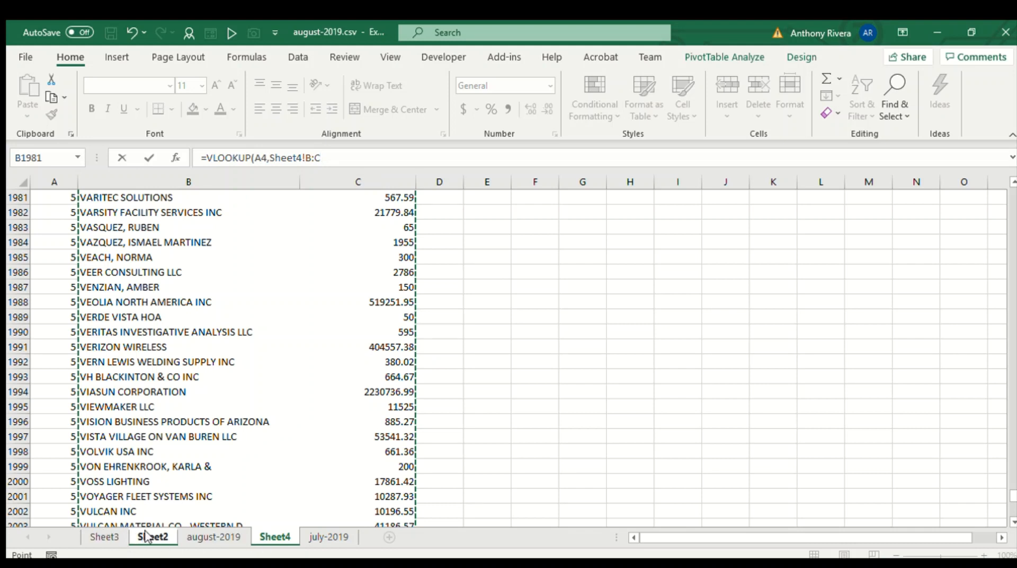
text(,)
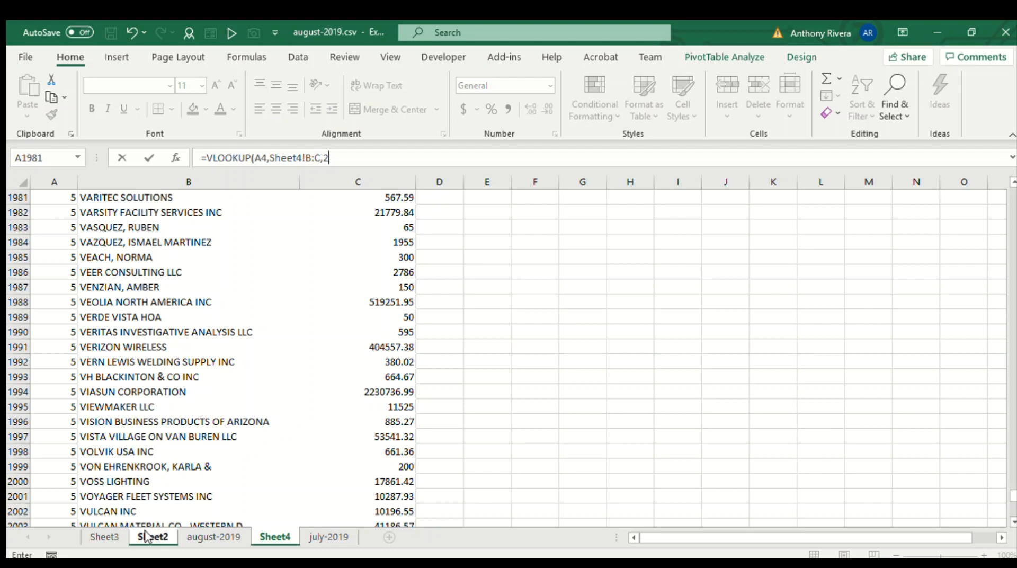
text(2,)
key(Return)
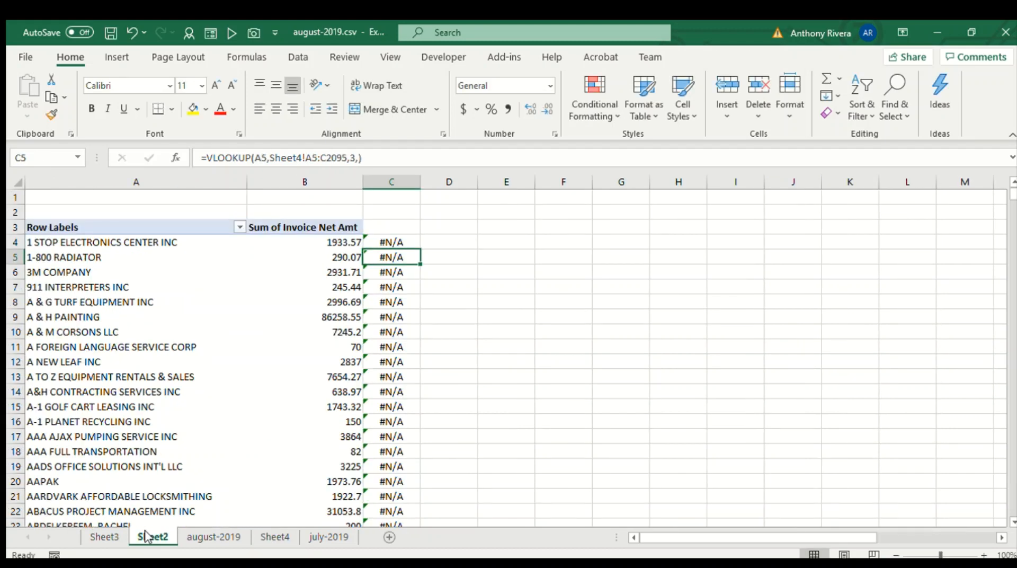
Fill the lookup down column C, check the result in C6, and add a new worksheet.
key(Up)
double_click(419, 250)
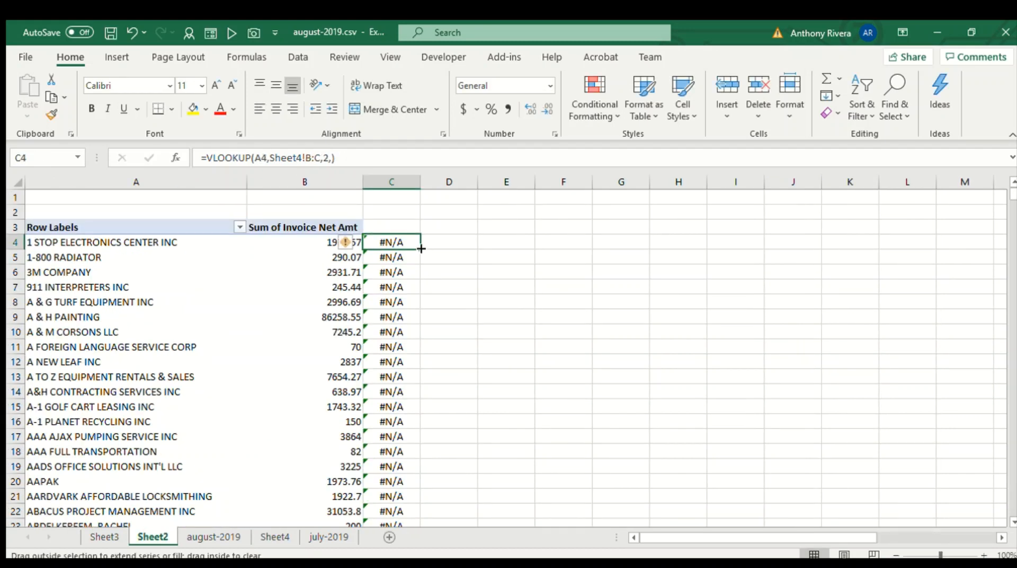
click(412, 269)
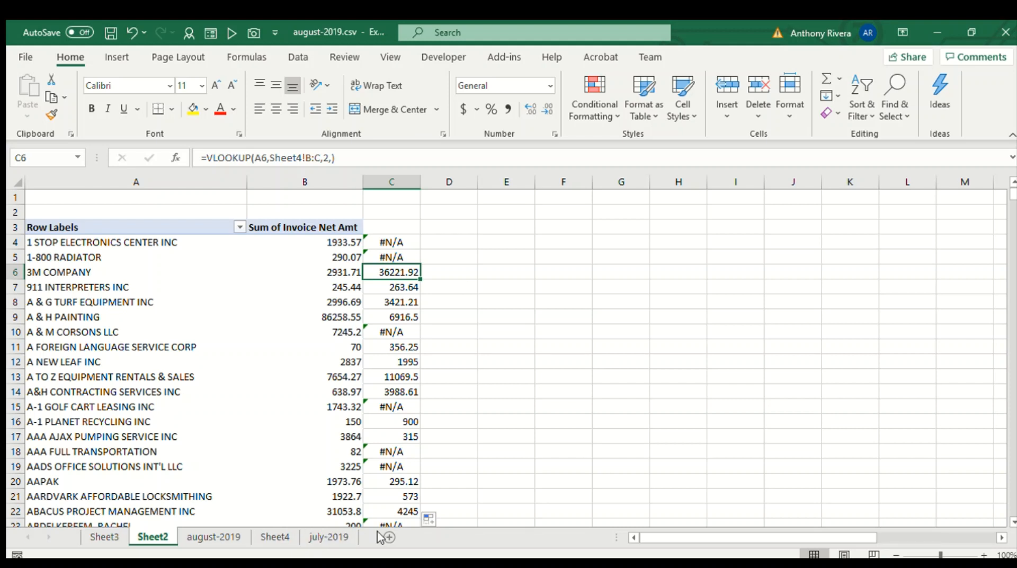
click(387, 537)
Select cell A4 on the new Sheet5.
click(62, 239)
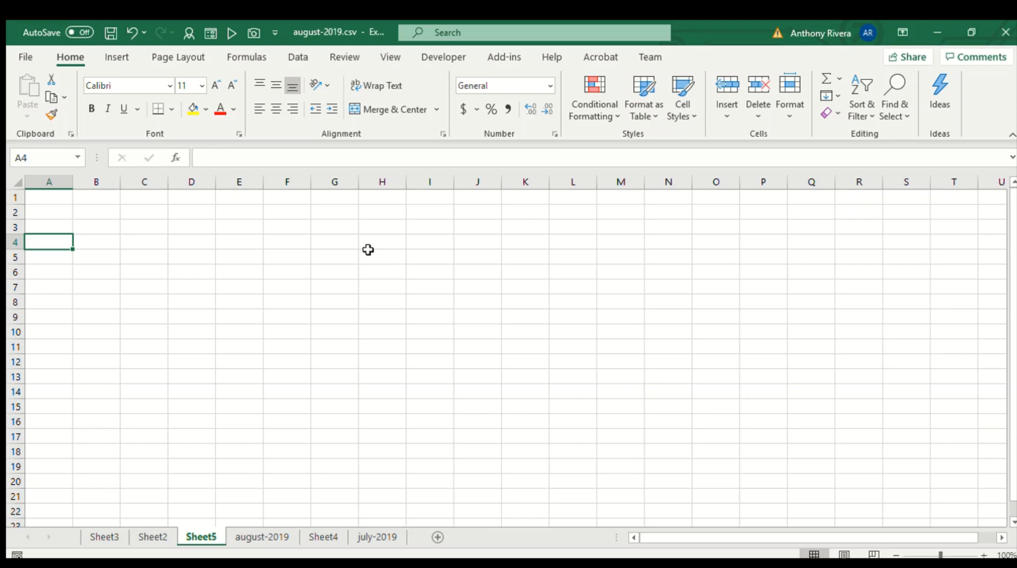
Enter three sample Gmail-style addresses into cells A4, A5 and A6.
text(akfj)
text(@)
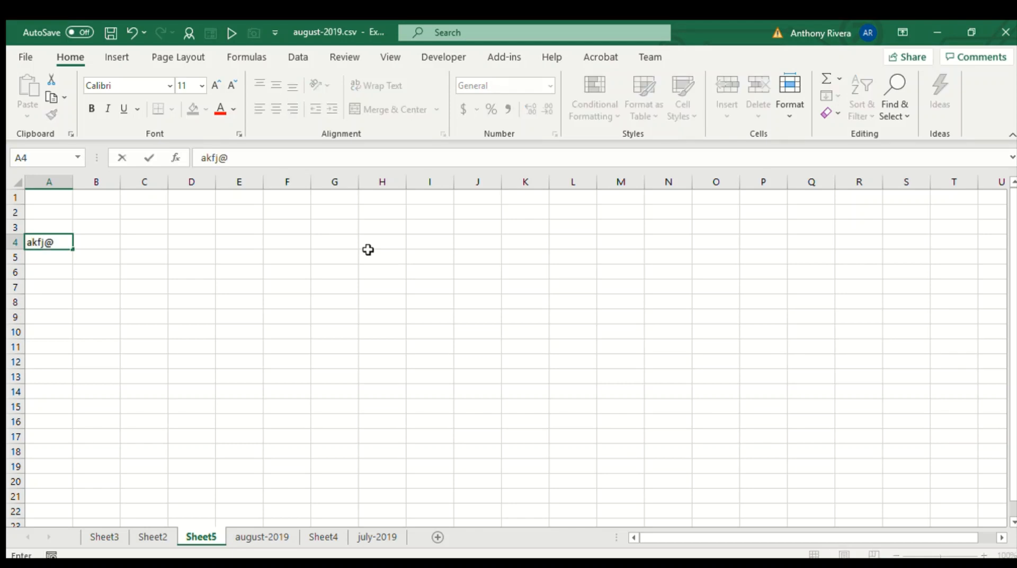
text(gmail)
key(Return)
text(aksfnowe)
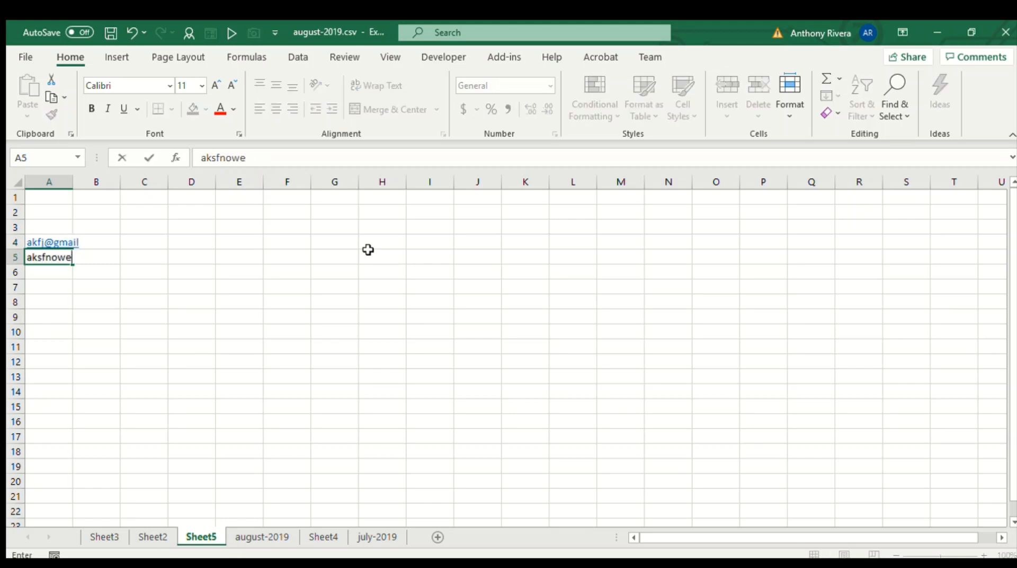
text(non@g)
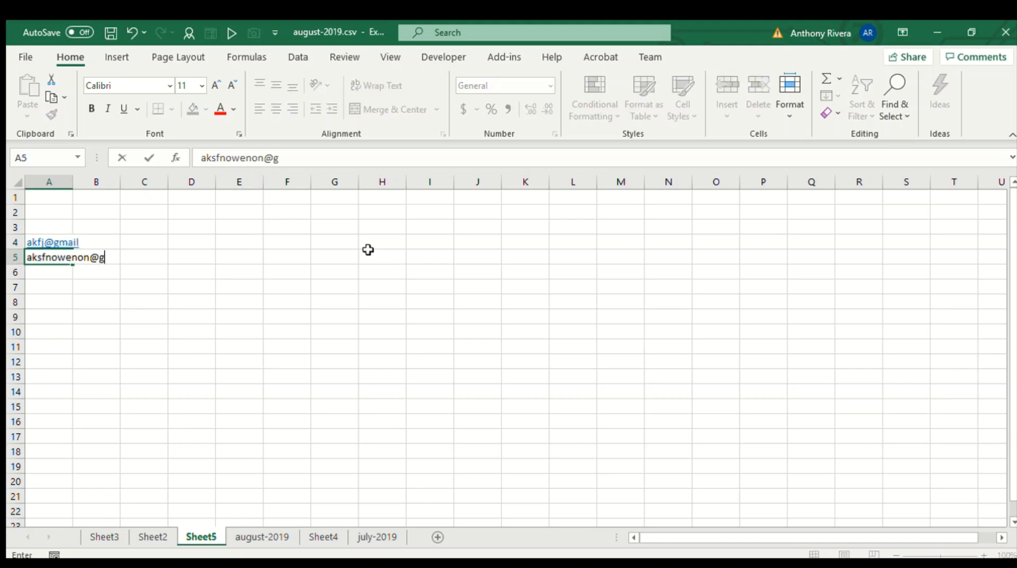
text(mail)
key(Return)
text(anen)
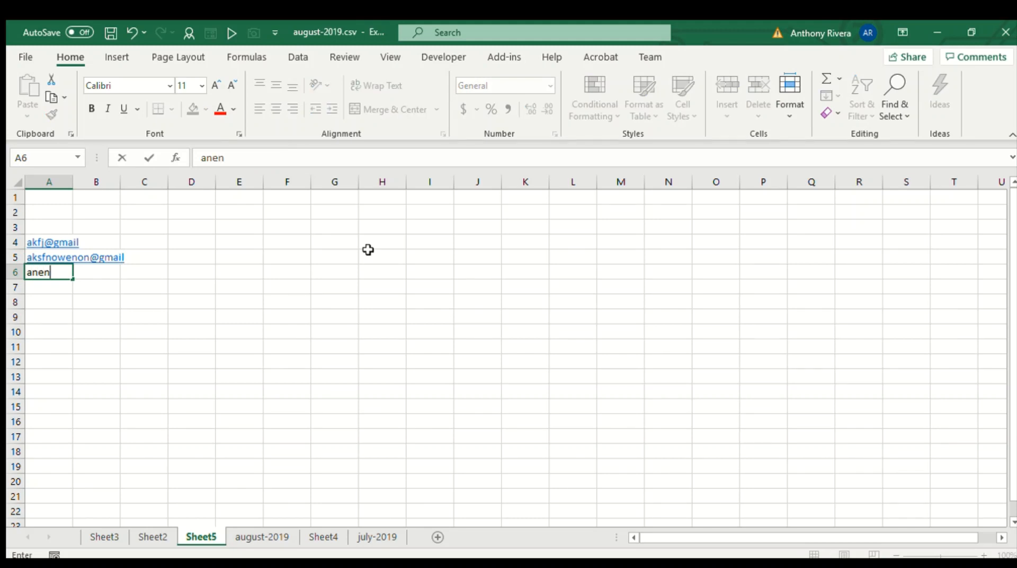
text(ion@gmail)
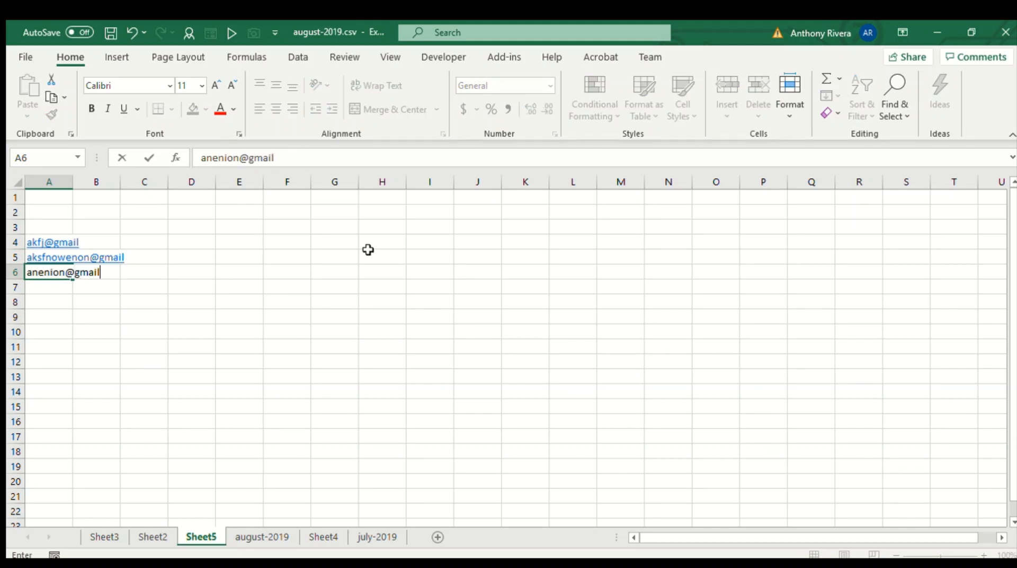
key(Return)
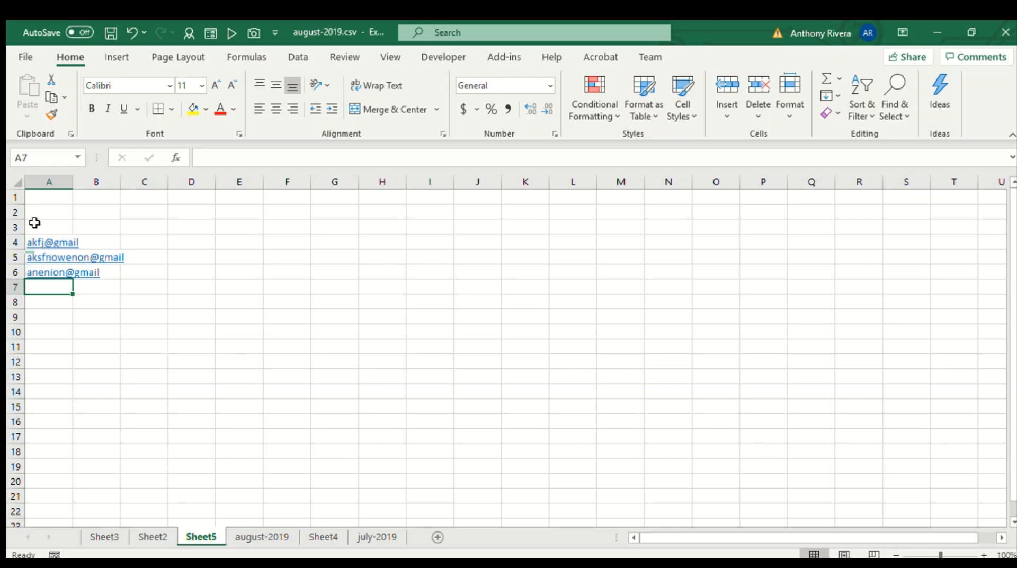
Split the A4:A6 addresses with Text to Columns using @ as the delimiter, then select A4:A7.
mouse_move(34, 260)
click(55, 248)
drag(56, 248, 58, 272)
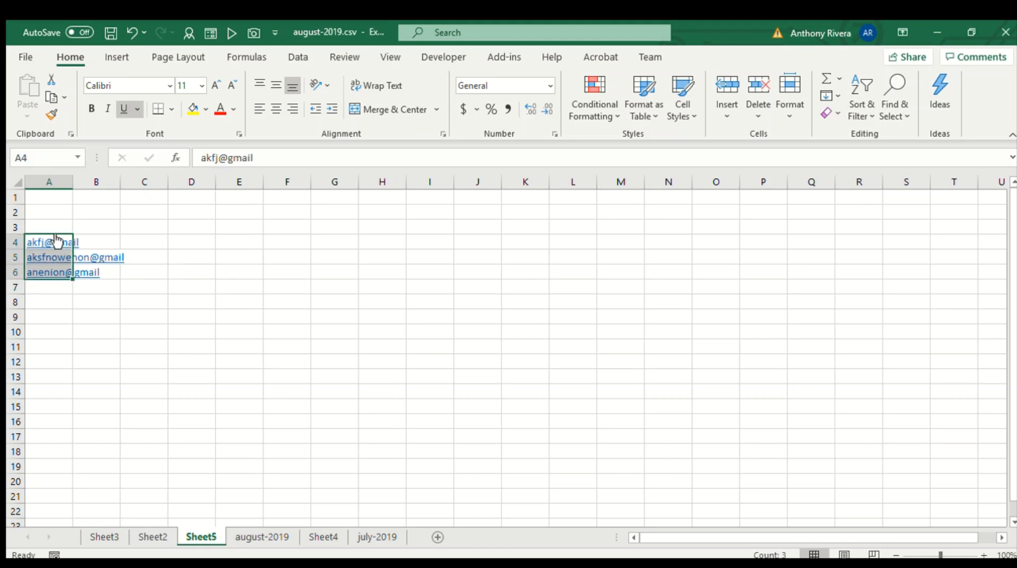
click(292, 59)
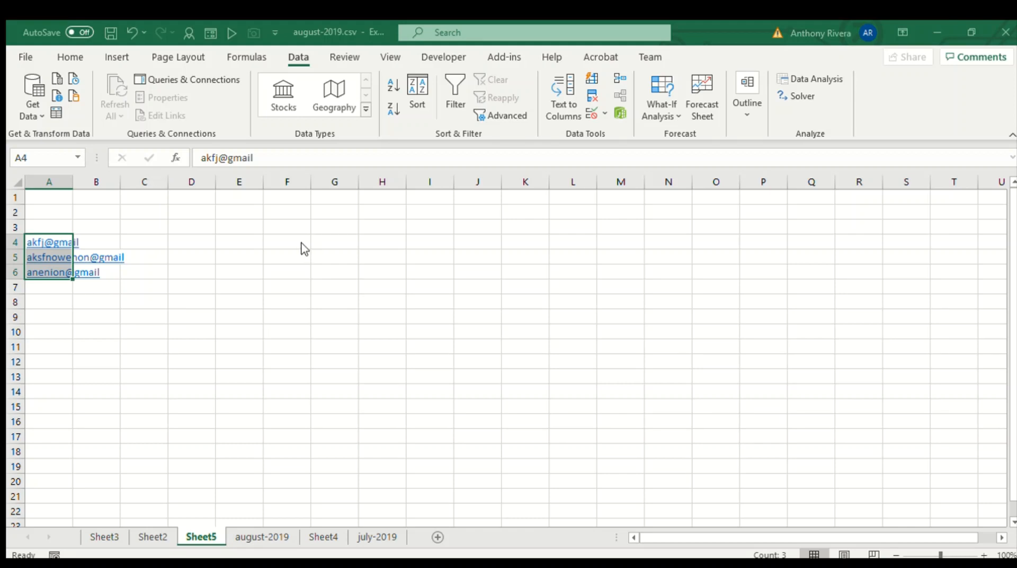
click(496, 358)
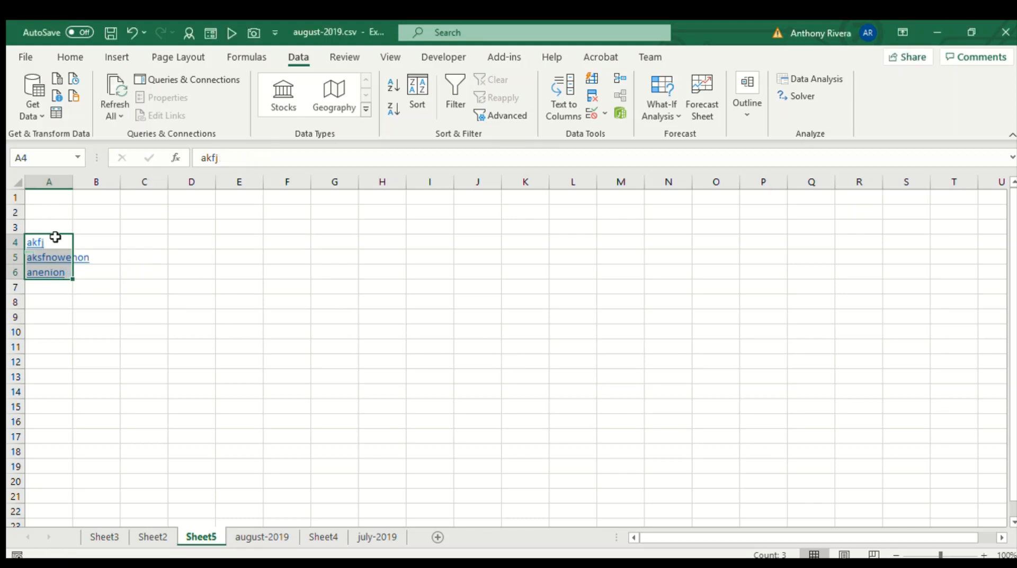
click(53, 287)
drag(48, 242, 53, 288)
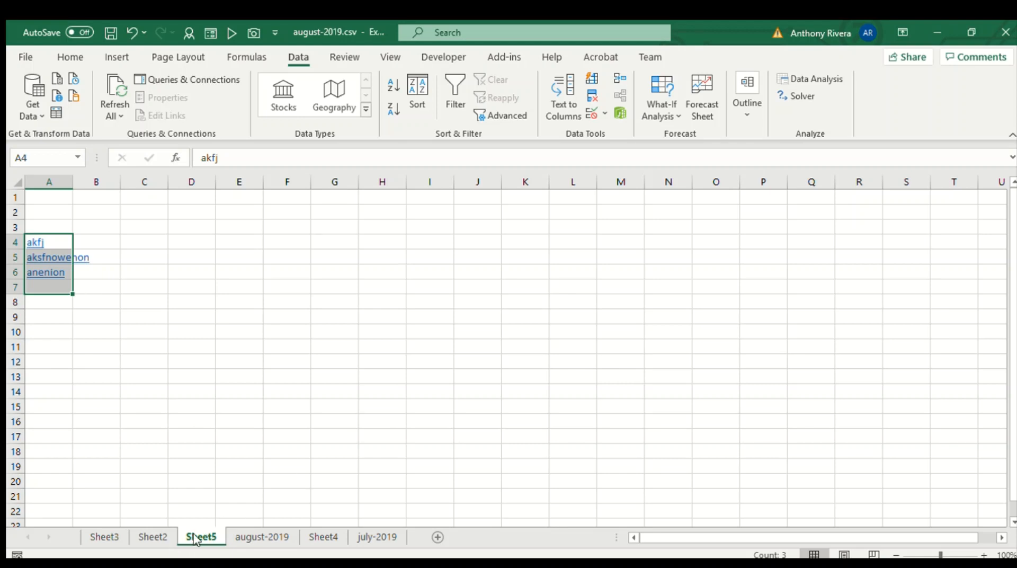
Switch to Sheet2 to view the August vendor pivot.
click(154, 537)
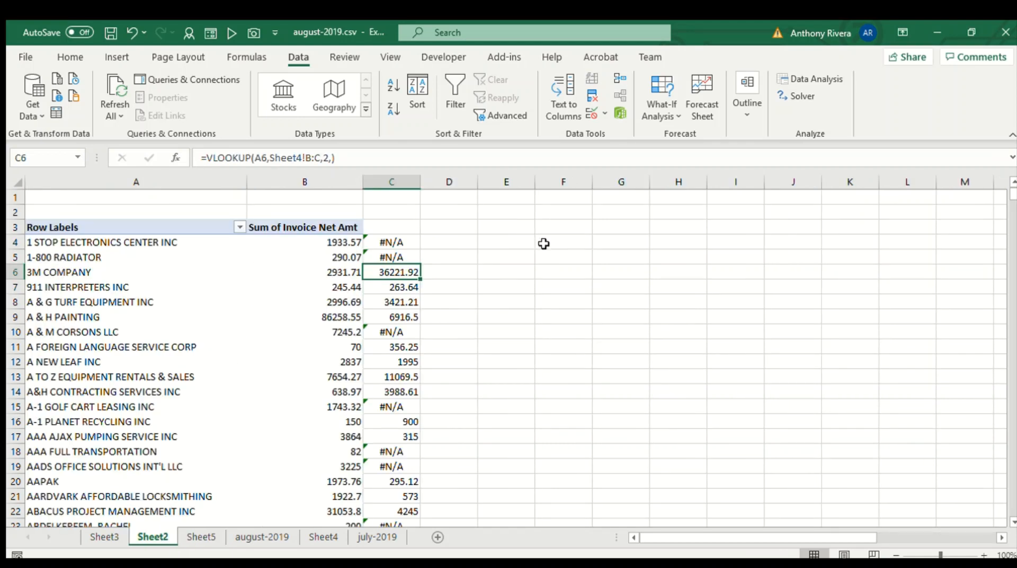